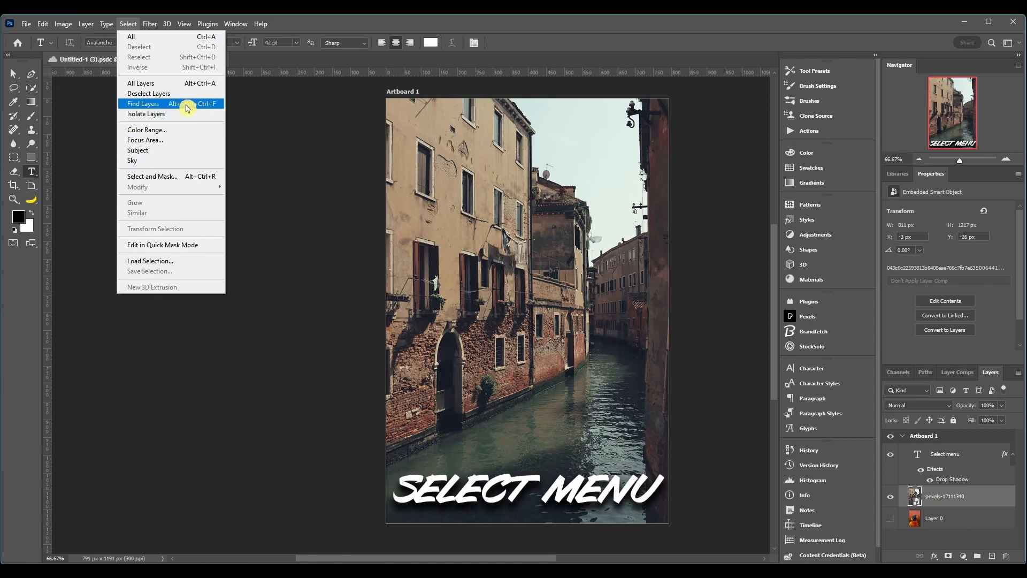
Select the entire canvas of the canal poster and clear that selection again
click(144, 39)
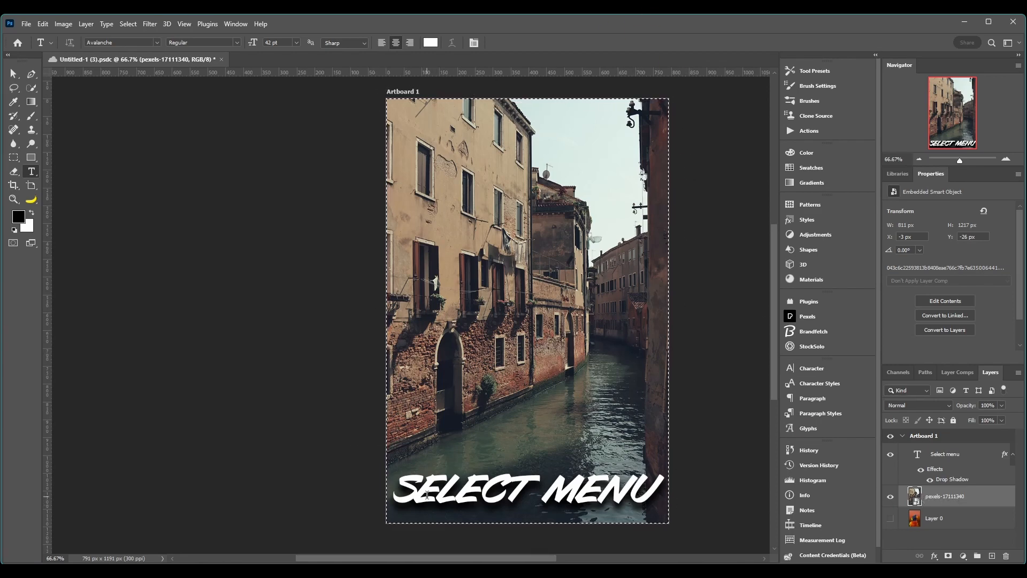
click(129, 25)
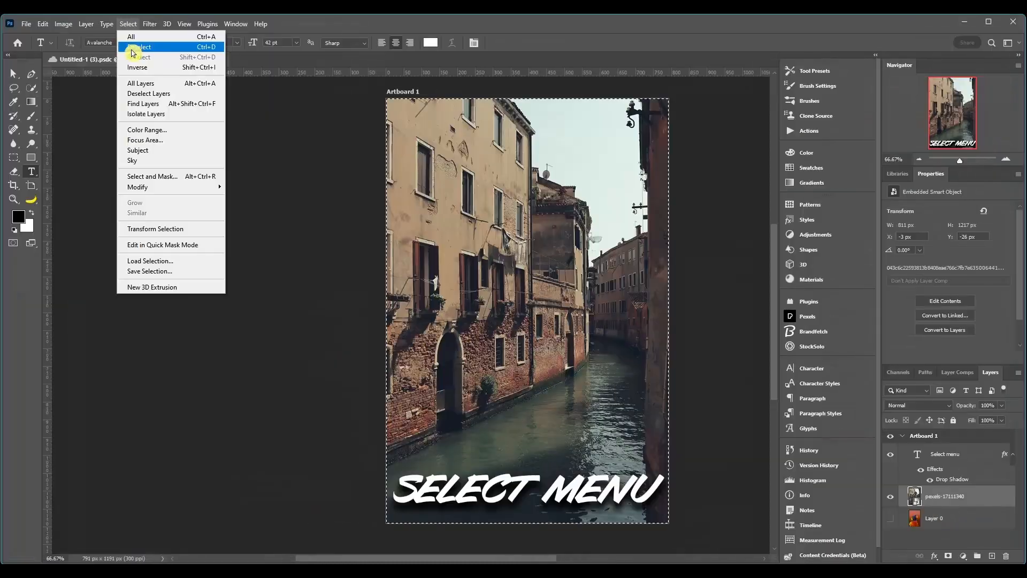
click(164, 48)
Quick-select the dark wall area of the building mid-photo and copy it to a new layer with pexels-17111340 hidden
click(128, 25)
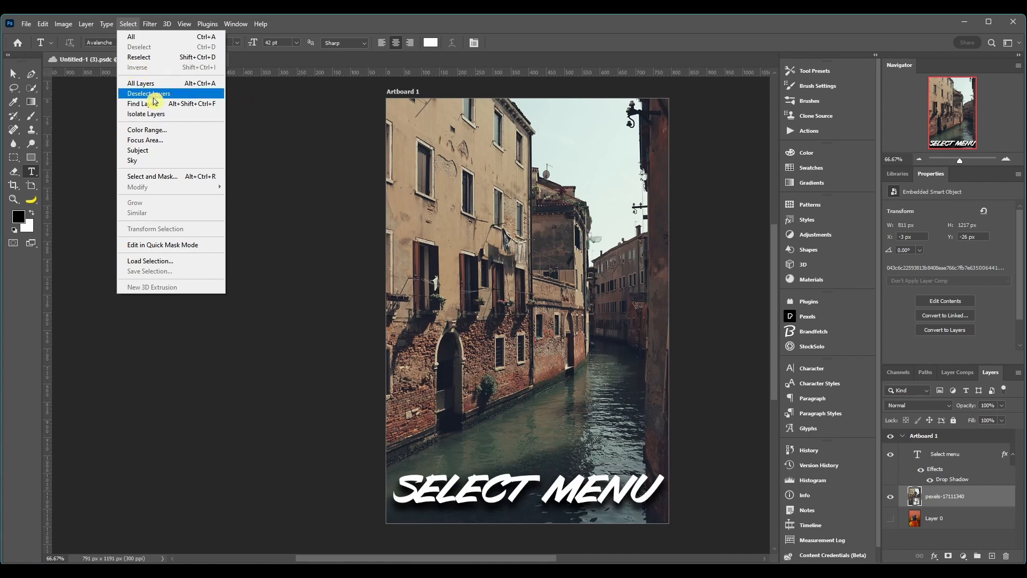
click(33, 89)
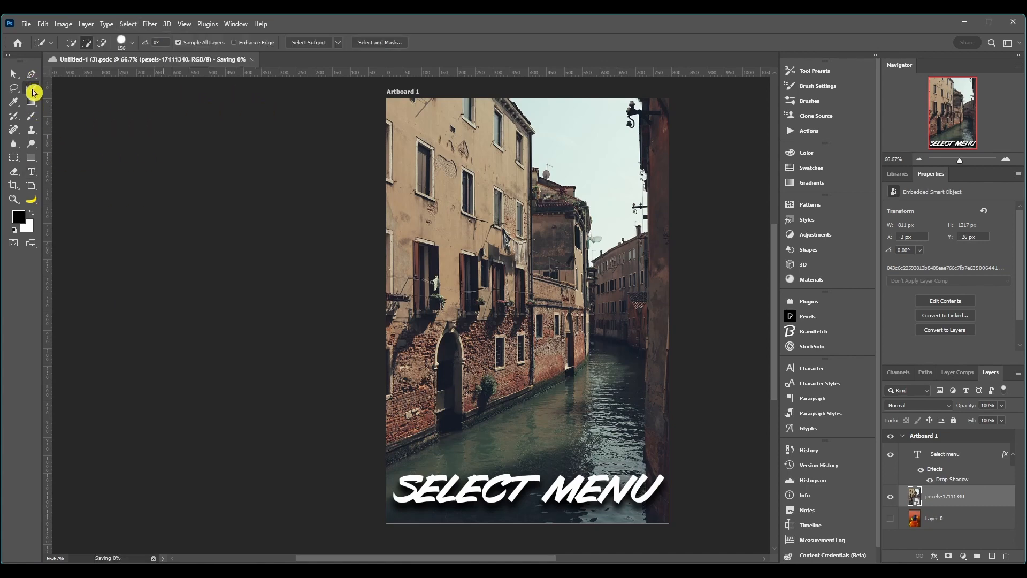
click(532, 269)
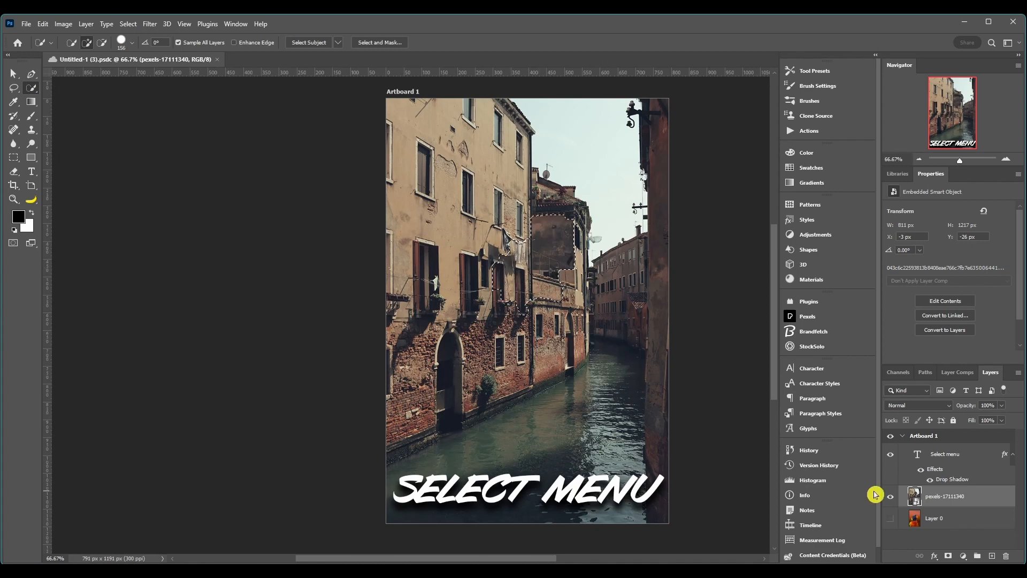
key(ctrl+j)
click(891, 518)
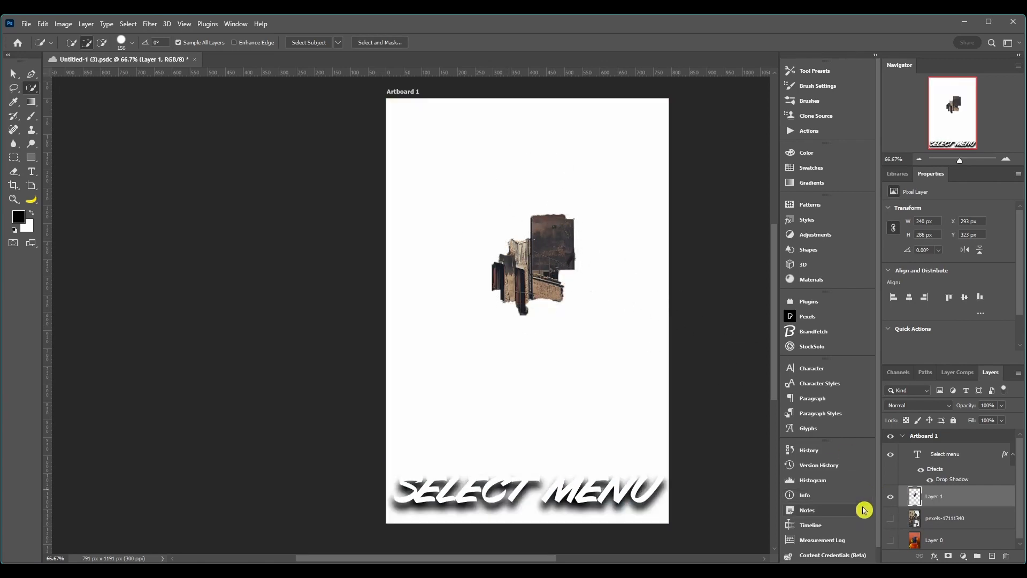
Show the pexels-17111340 layer again and undo the copy of the selected wall area
click(891, 518)
click(955, 526)
key(ctrl+z)
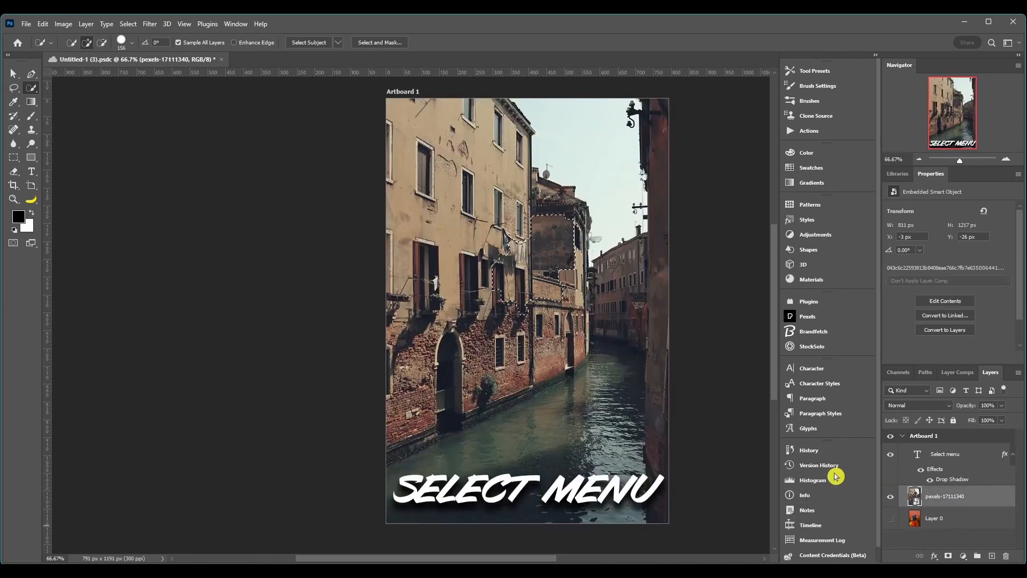
Invert the wall selection and copy everything else to a new layer, hiding the pexels-17111340 layer to check it
click(128, 24)
click(152, 72)
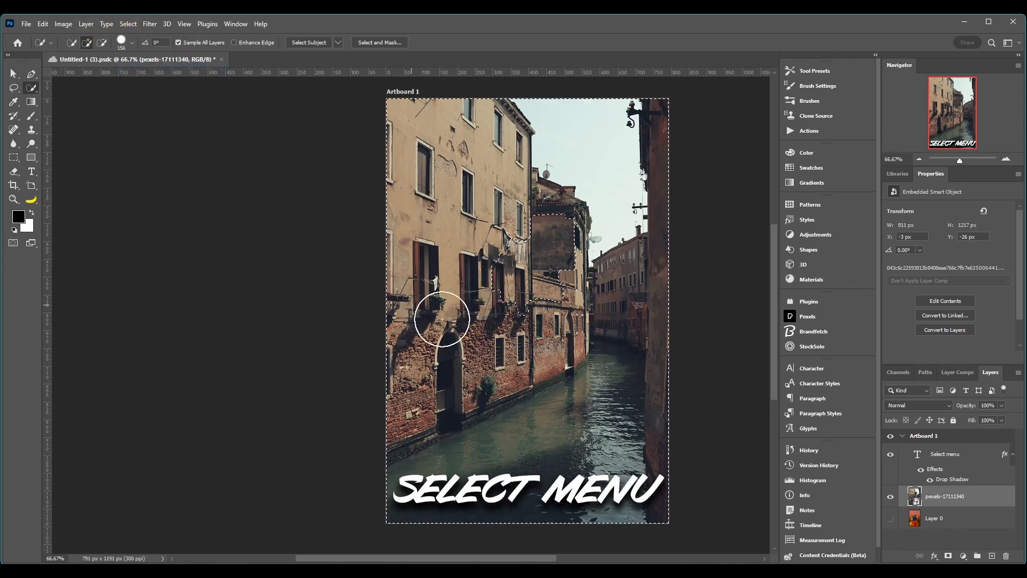
key(ctrl+j)
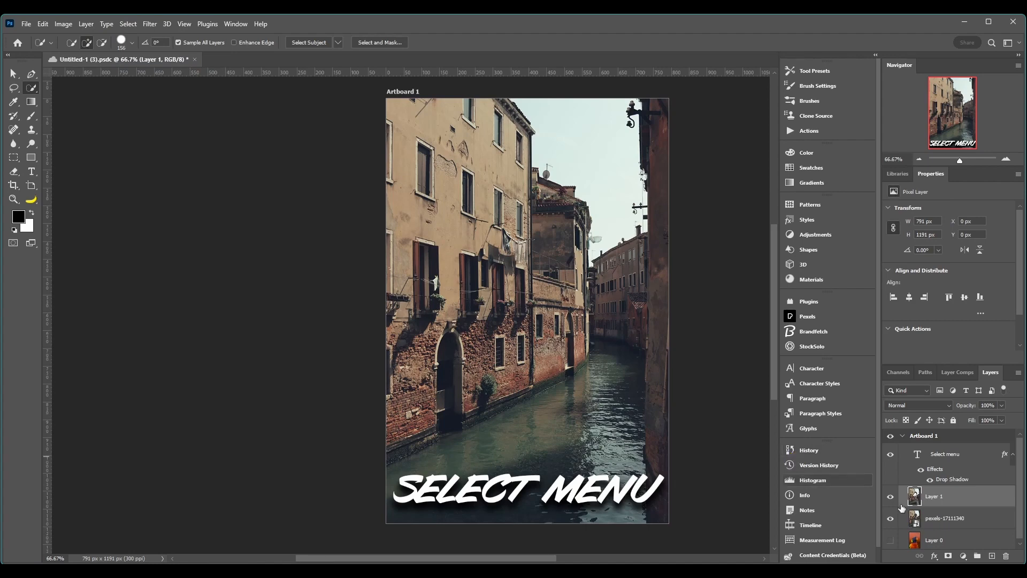
click(891, 519)
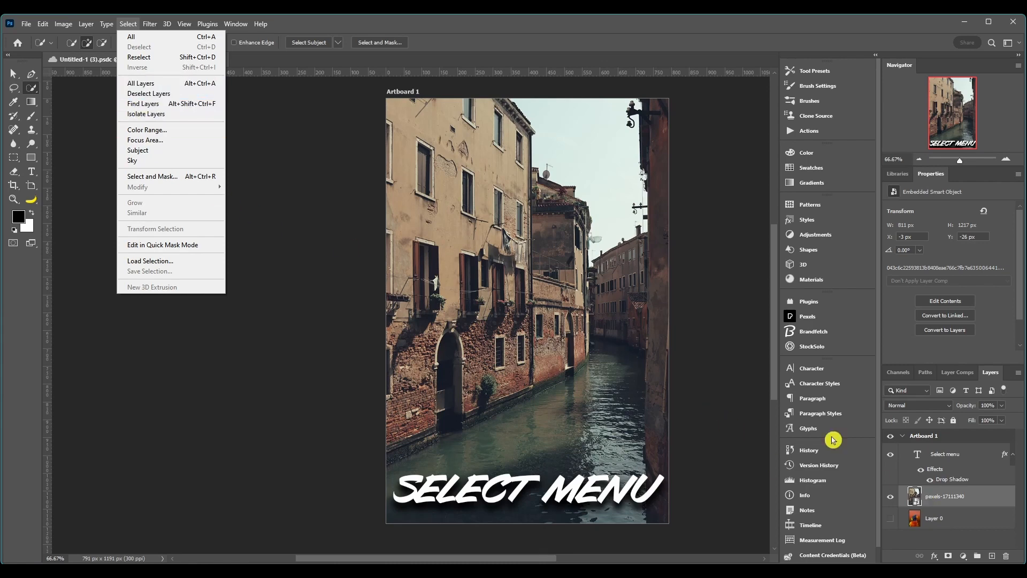
Make the Select menu text layer active, followed by the pexels-17111340 layer
click(969, 463)
click(971, 467)
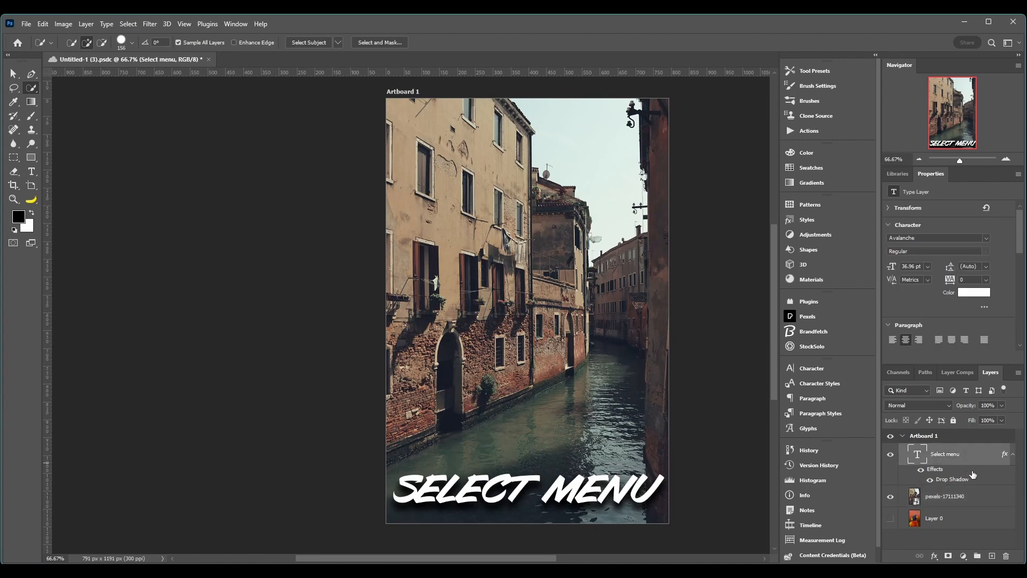
click(965, 493)
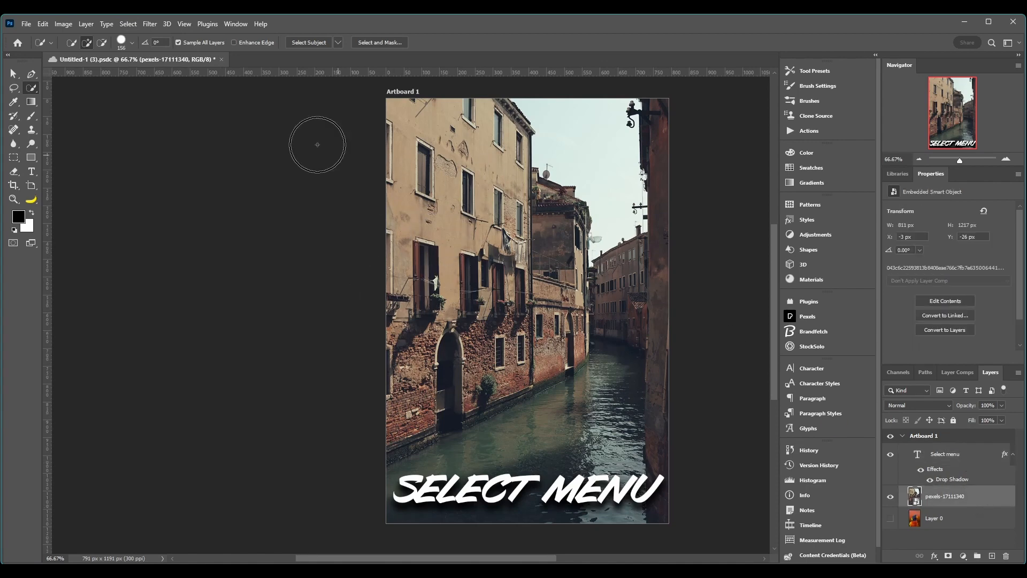
Select all layers of the document at once and deselect all of them
click(129, 24)
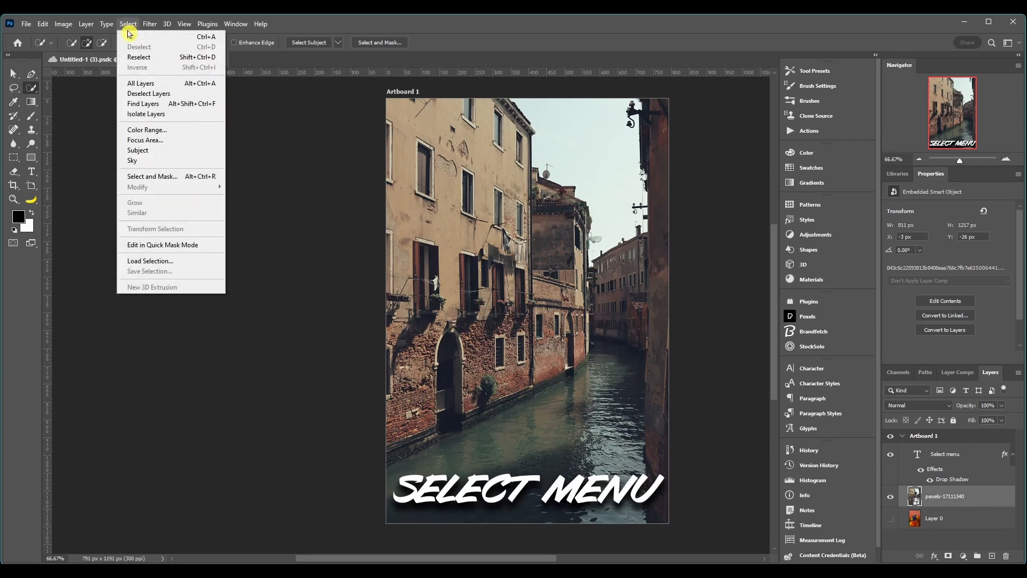
click(147, 83)
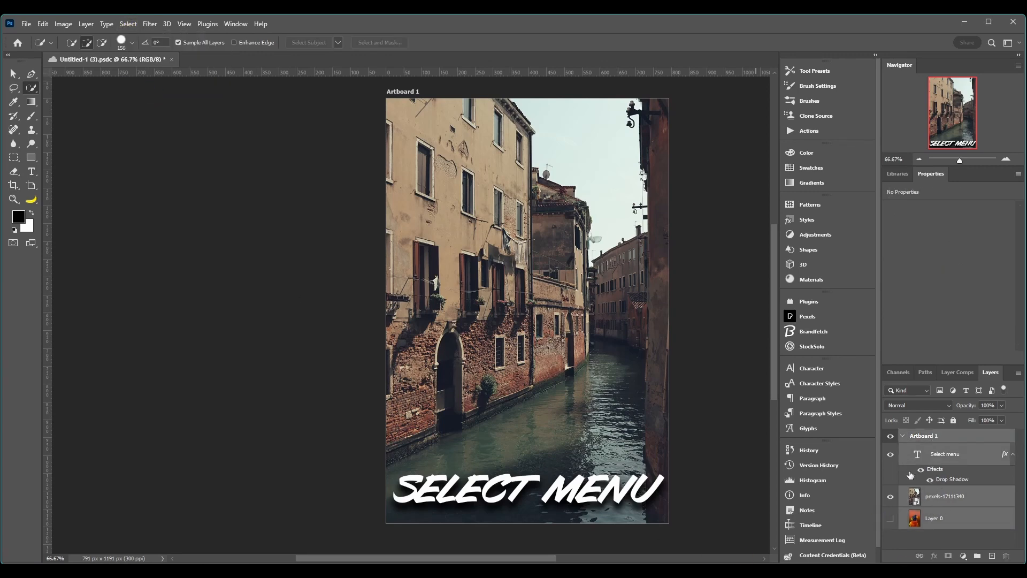
click(128, 24)
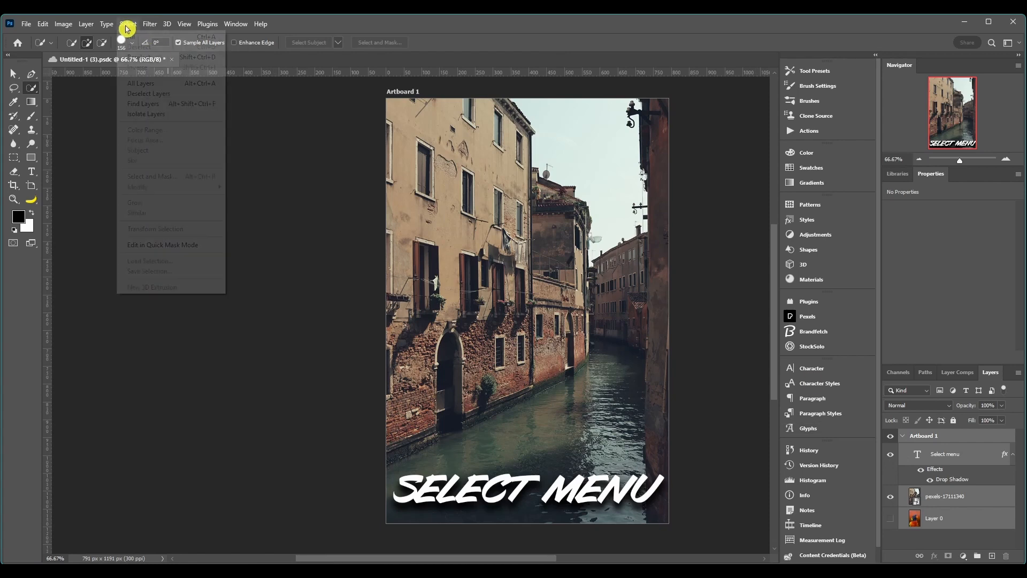
click(136, 94)
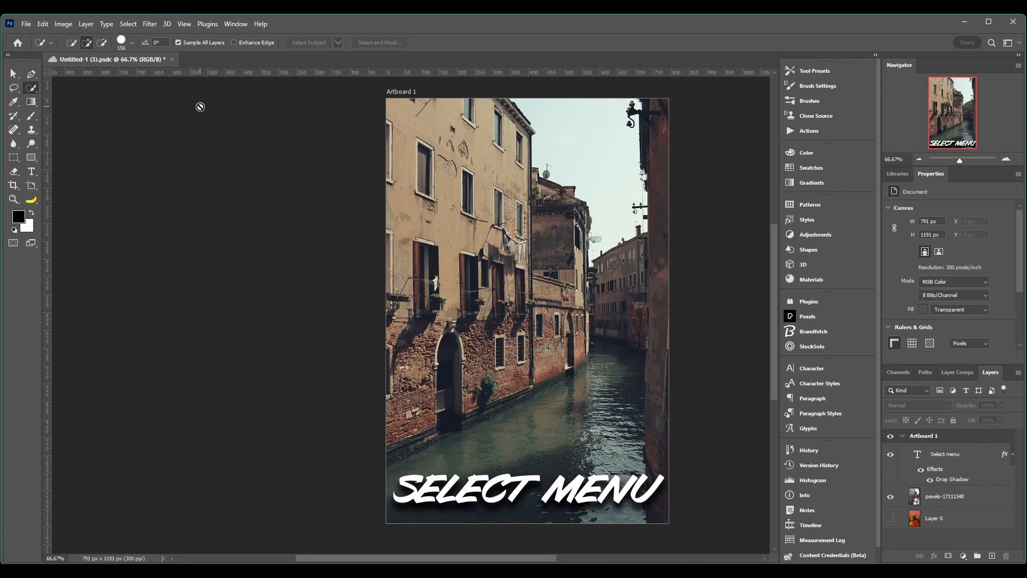
Start Find Layers to search the layers by name and open the list of layer filter types
click(129, 25)
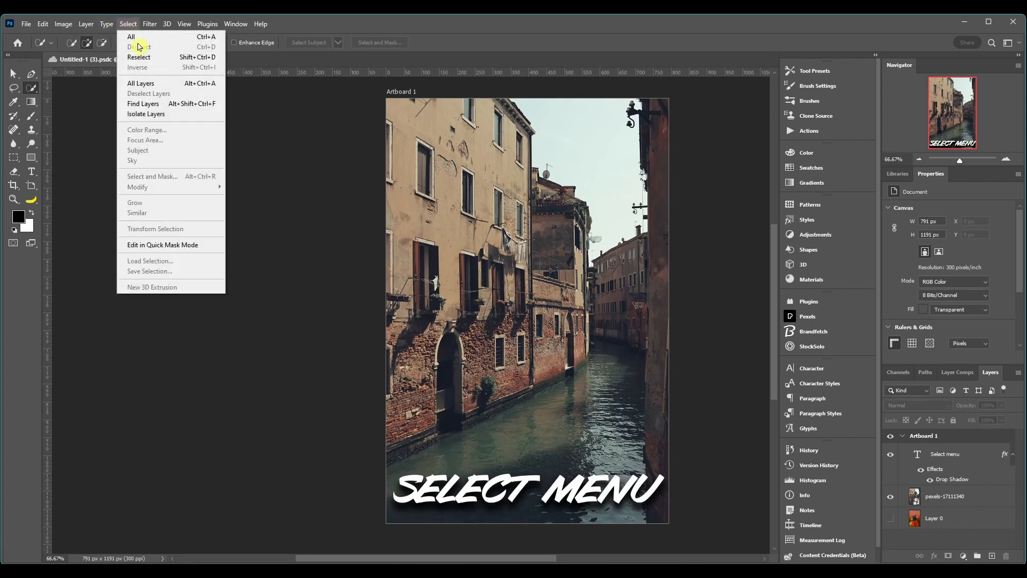
click(154, 107)
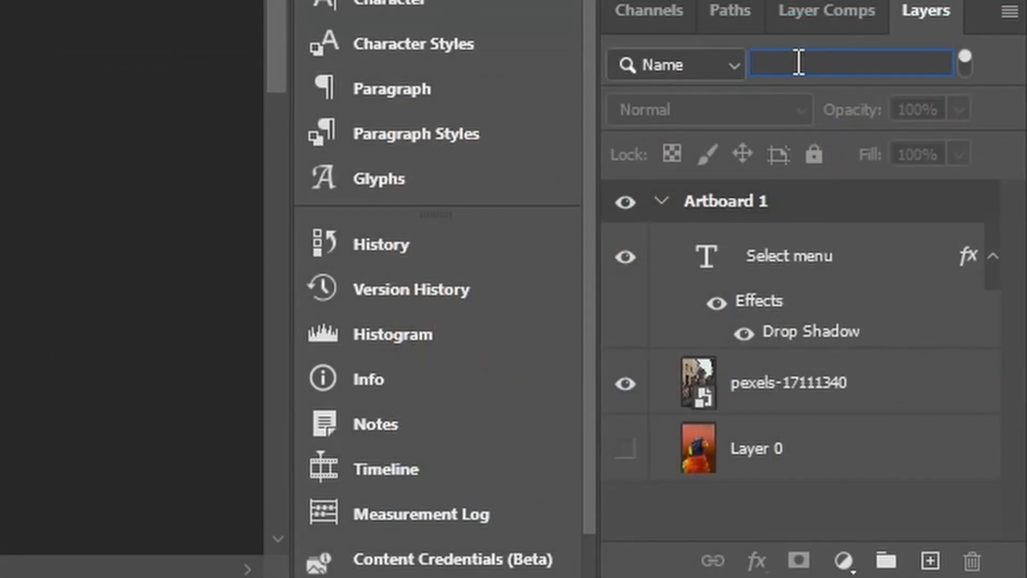
click(724, 67)
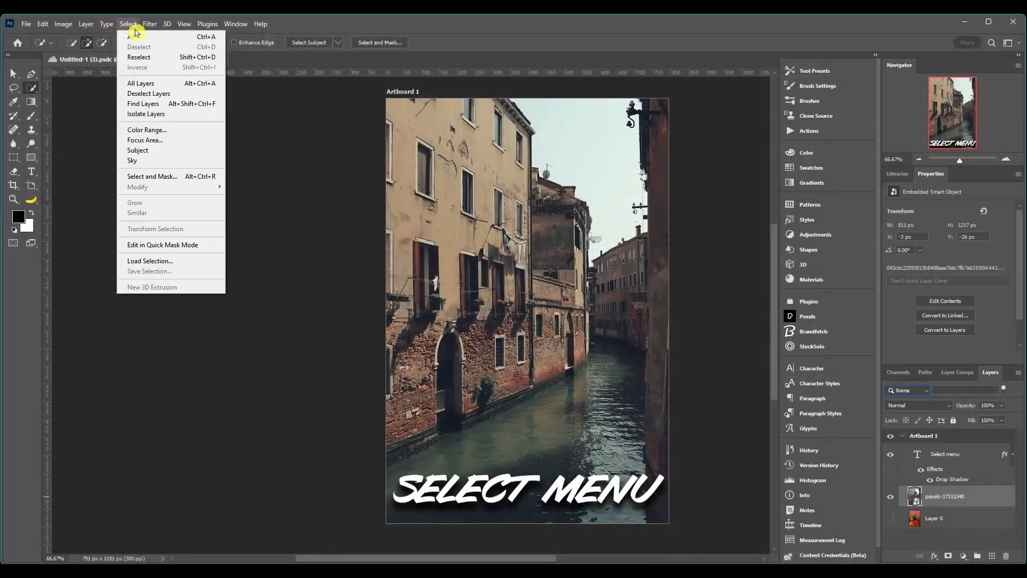
Isolate the pexels-17111340 layer and set the layer filter back to Name
click(175, 117)
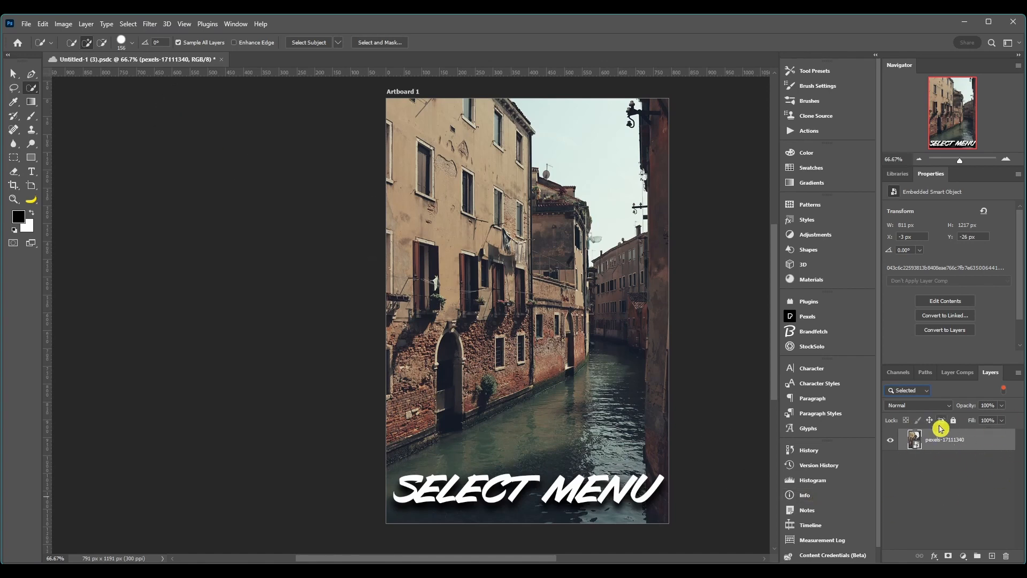
click(922, 392)
click(922, 392)
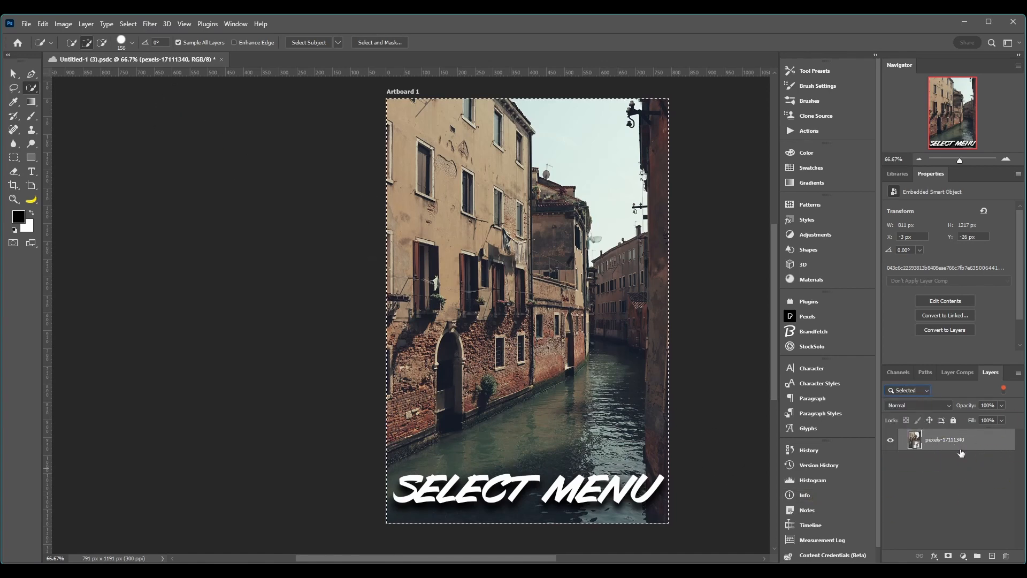
click(923, 393)
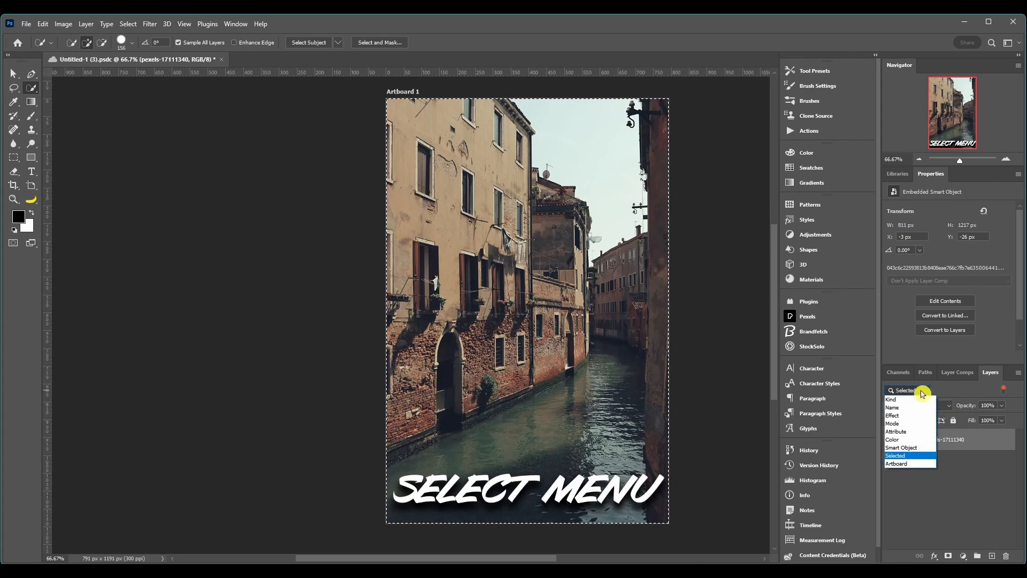
click(913, 407)
Start a Color Range selection on the photo layer, move its dialog clear of the image and use Sampled Colors
click(130, 25)
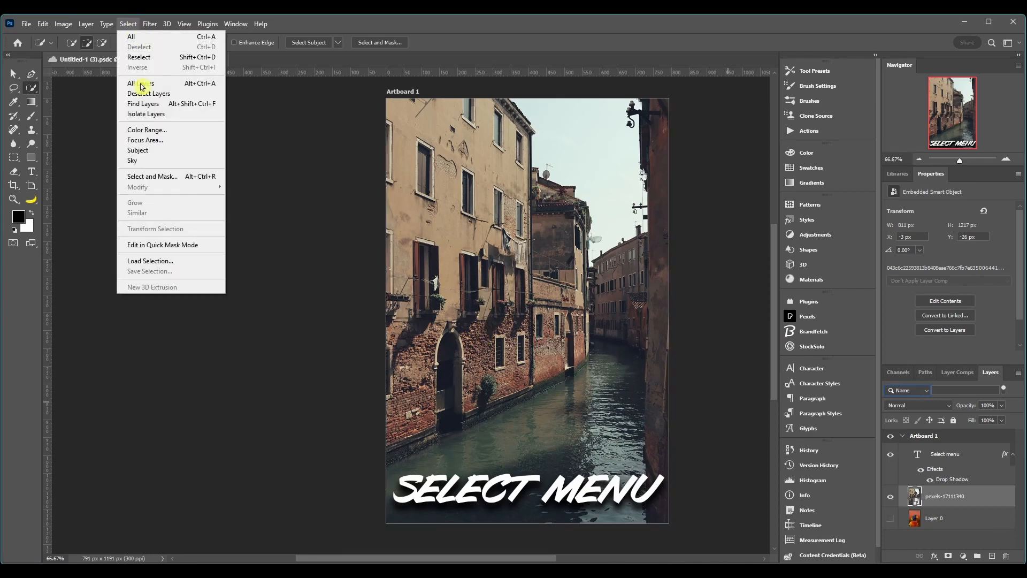
click(143, 131)
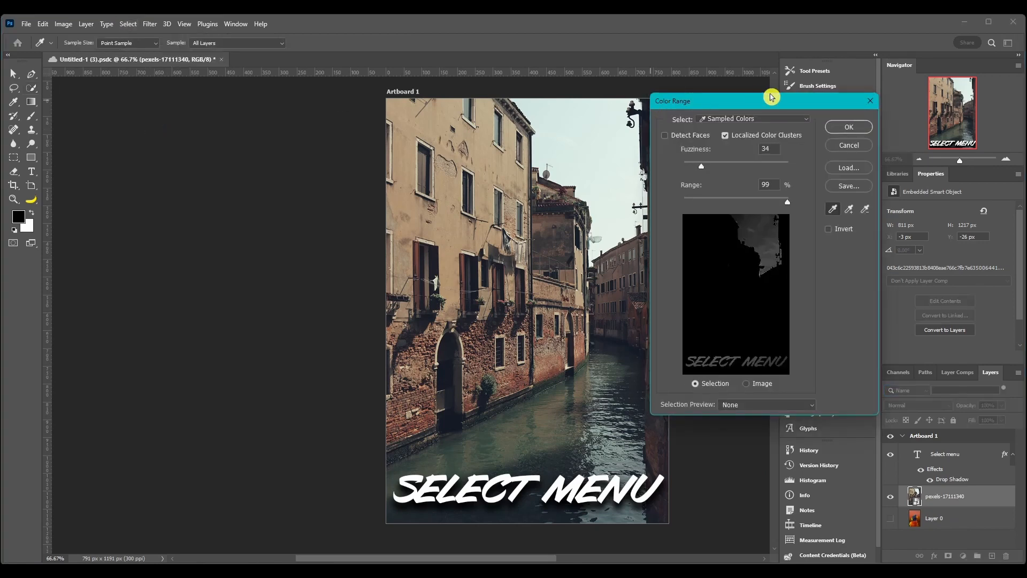
drag(772, 98, 222, 92)
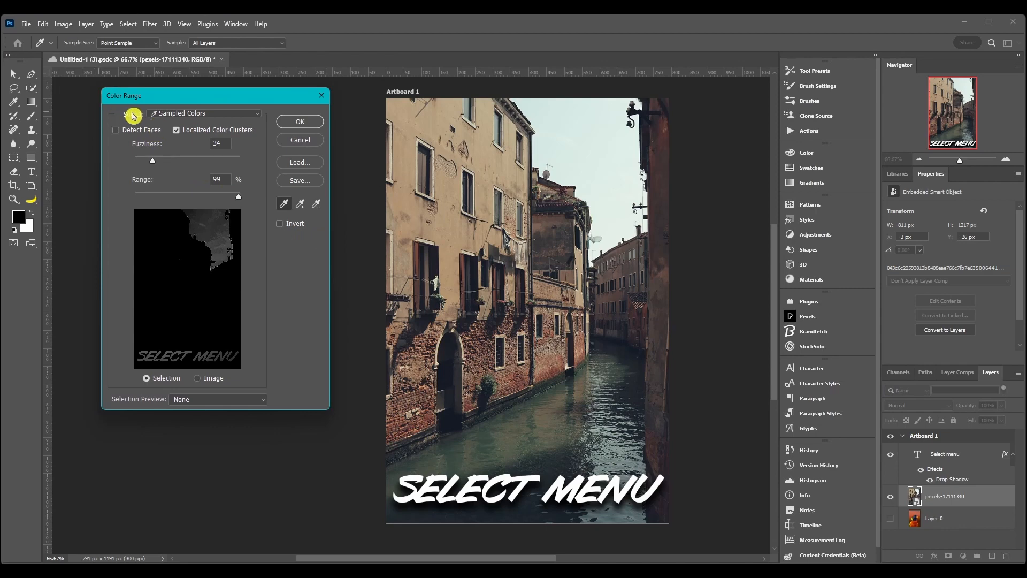
click(183, 117)
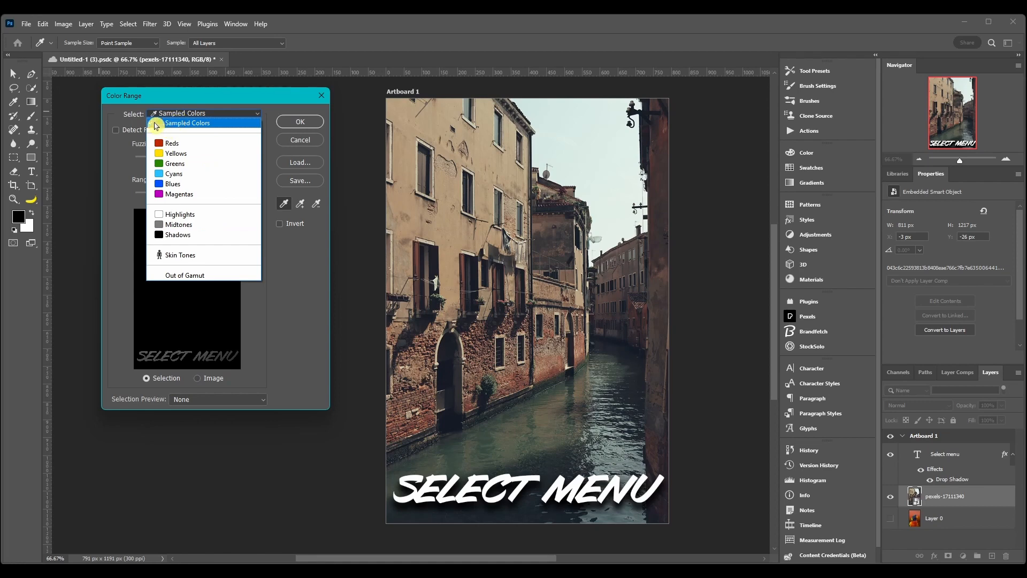
click(185, 123)
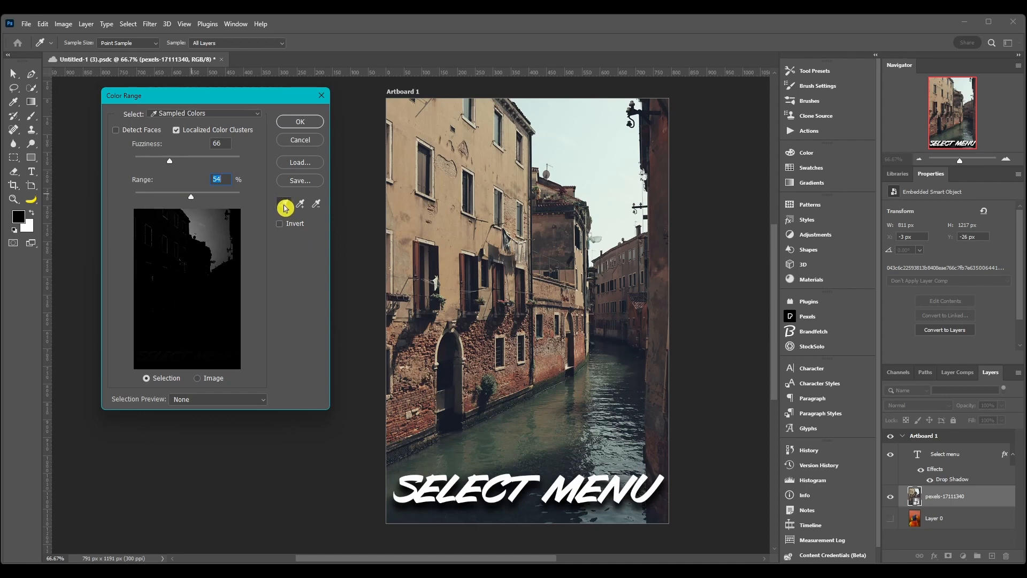
Sample the plaster color of the large building's facade and add its upper wall tones, undoing the last added sample
click(398, 210)
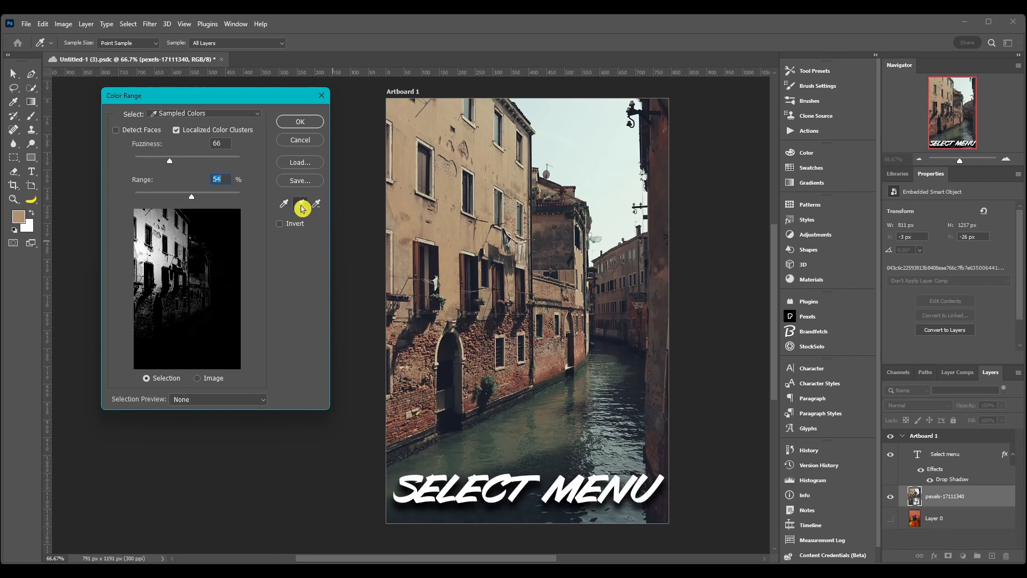
drag(415, 207, 409, 171)
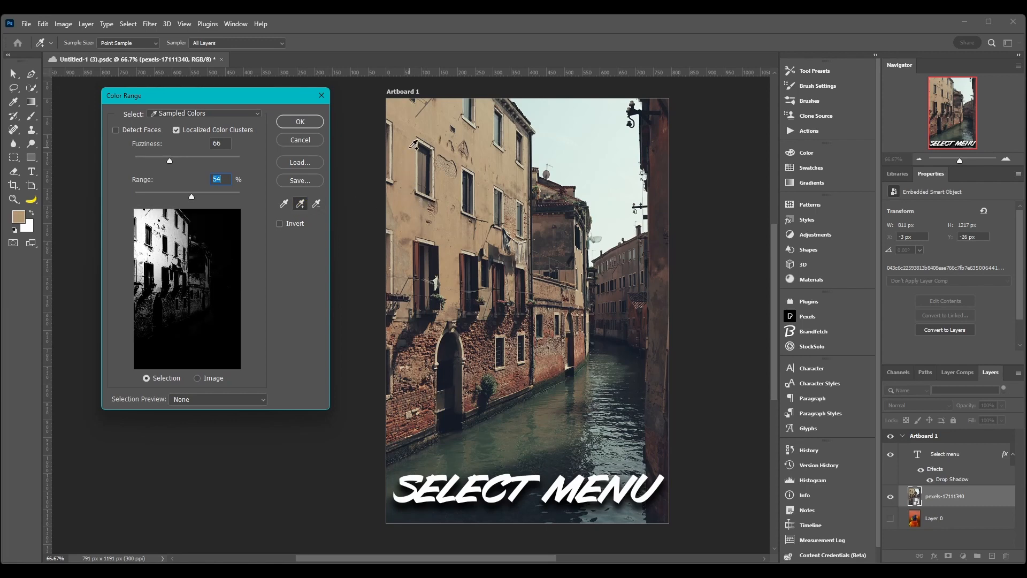
click(447, 125)
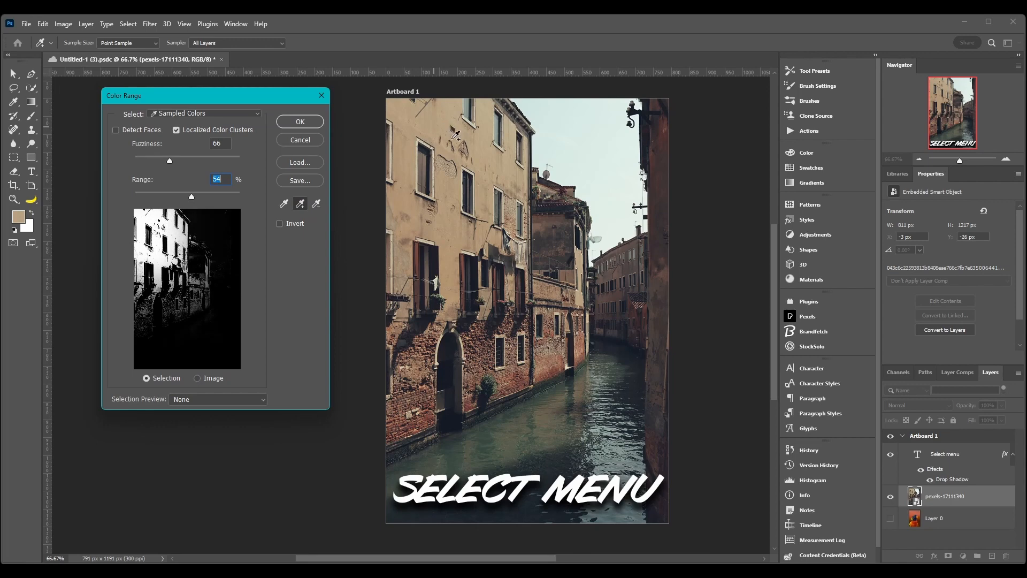
drag(455, 137, 483, 153)
key(ctrl+z)
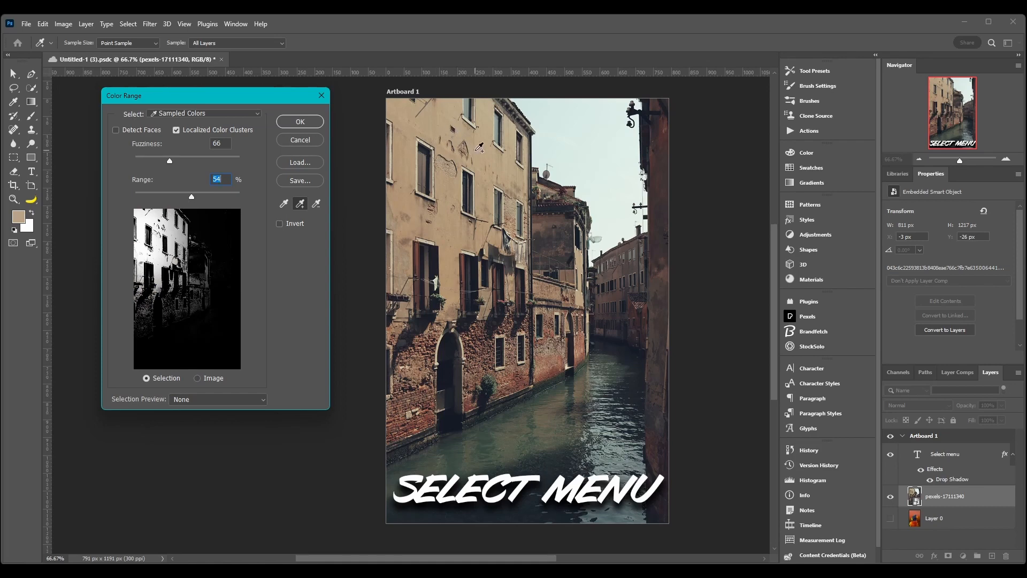
Add more wall tones between the facade's windows to the color range and apply it as a selection
click(479, 150)
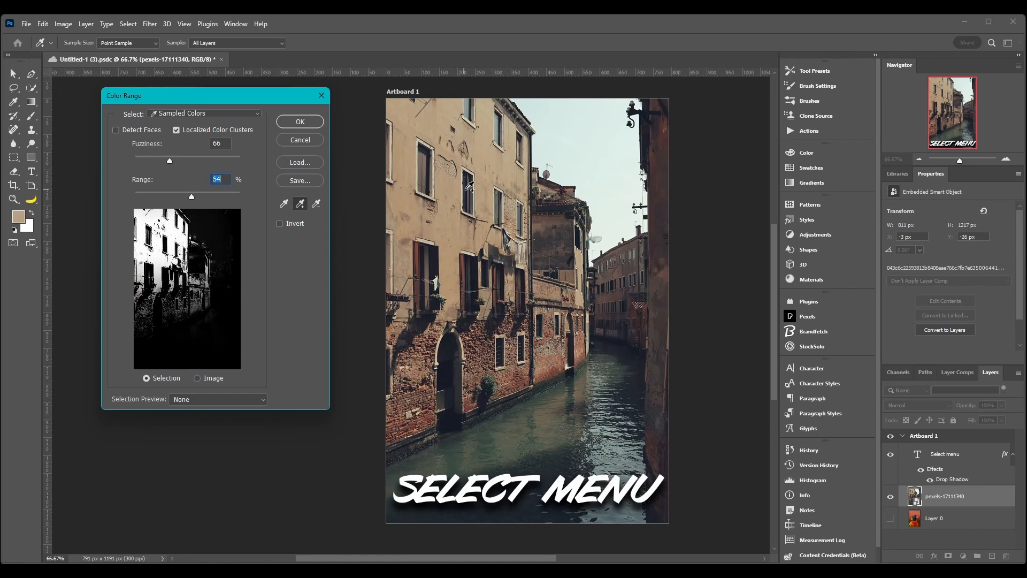
click(461, 233)
click(450, 272)
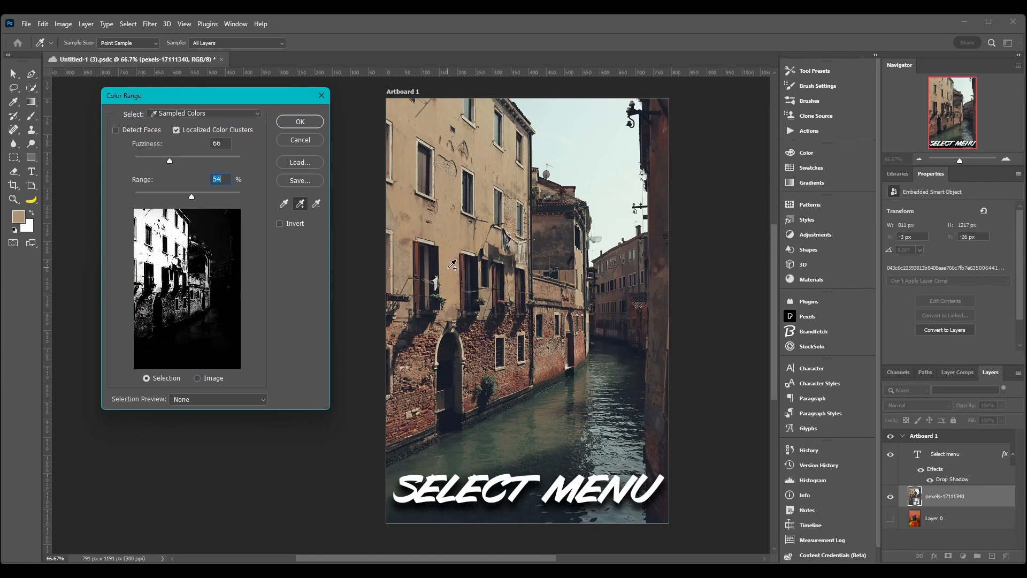
click(448, 268)
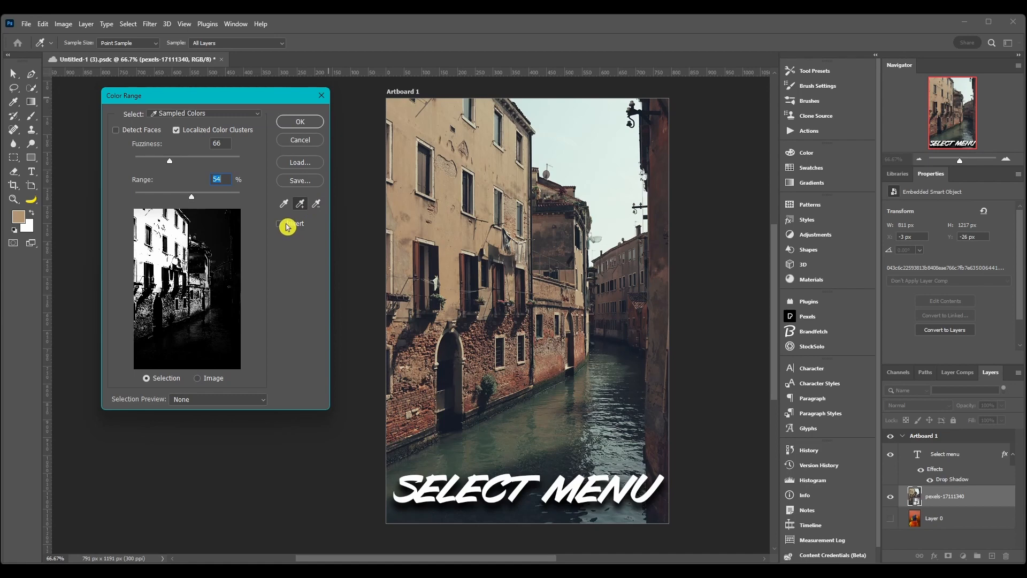
click(301, 121)
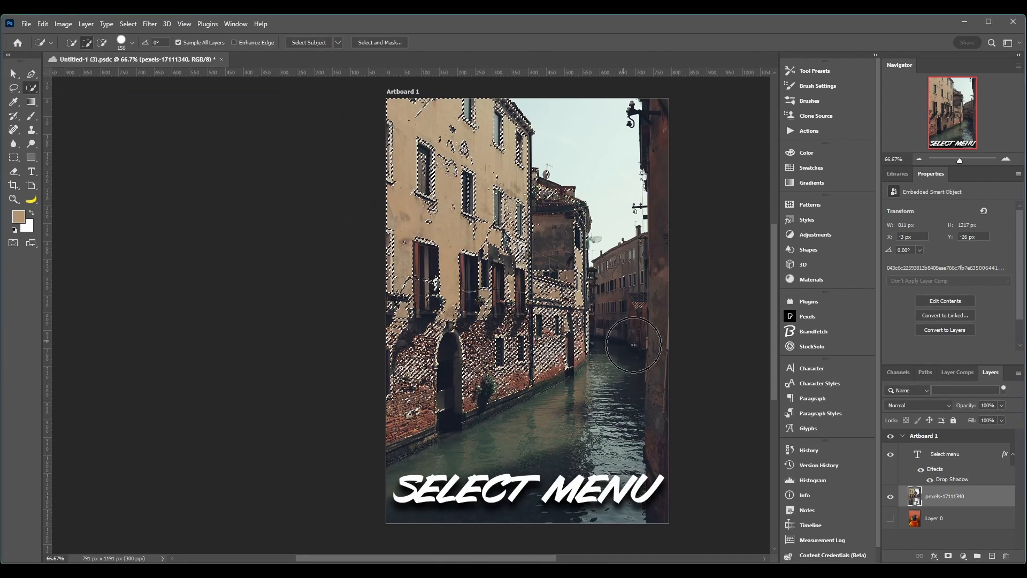
Copy the color-range selection of the walls to a new layer and hide the pexels-17111340 photo layer
key(ctrl+j)
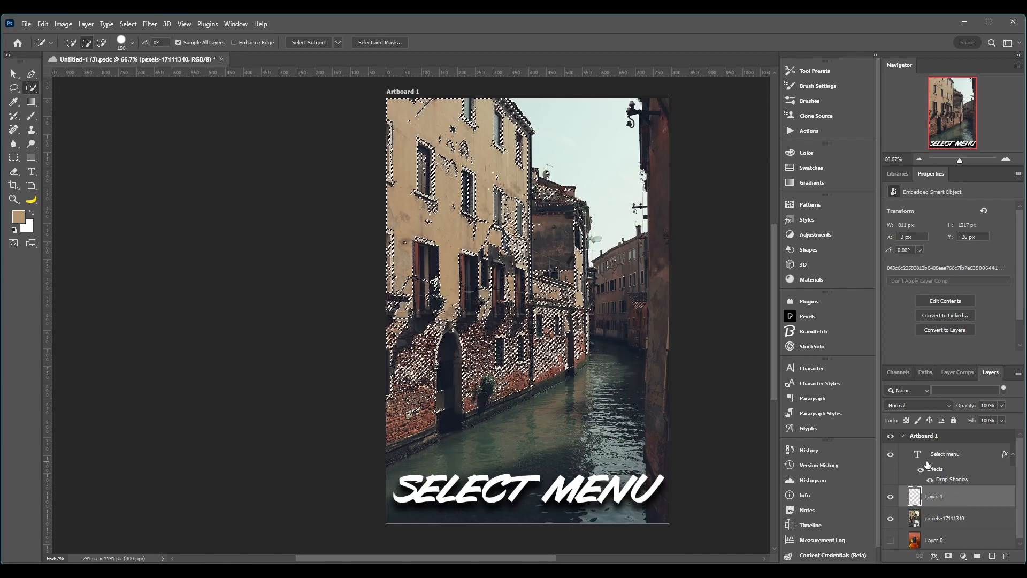
click(891, 519)
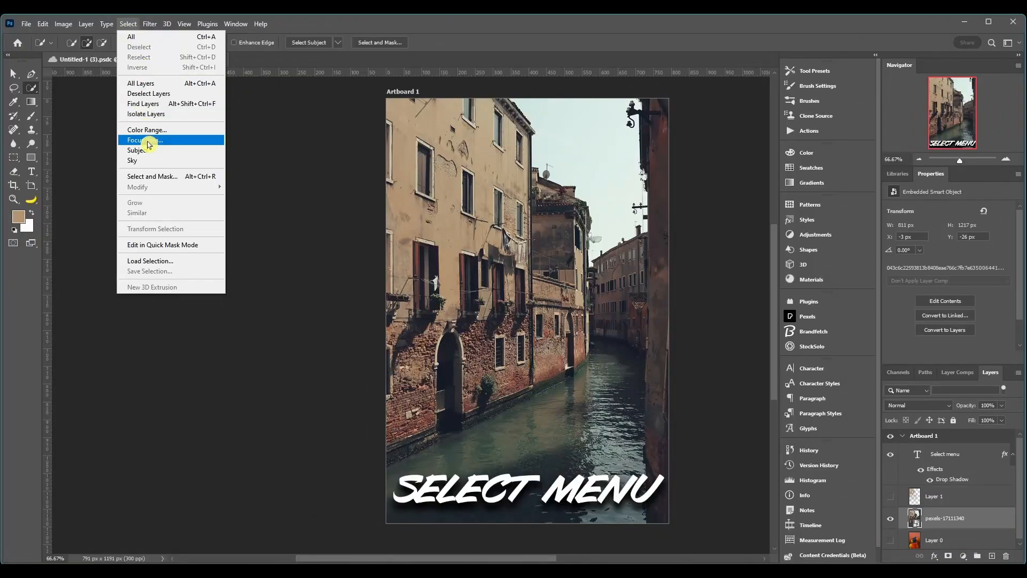
Show only the parrot picture by hiding the canal photo and title text, and select Layer 0
click(891, 518)
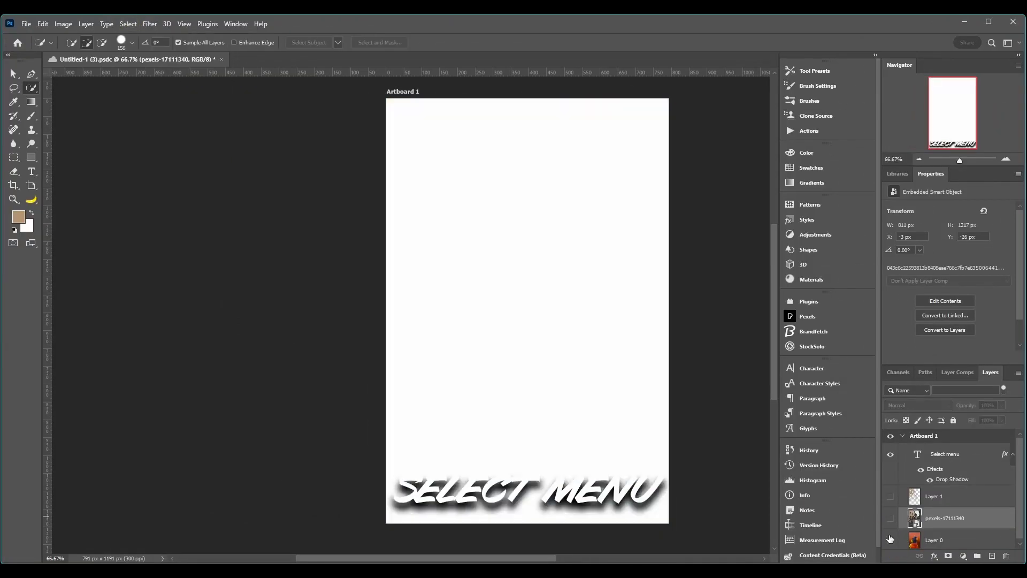
click(891, 540)
mouse_move(649, 317)
mouse_down()
mouse_move(454, 312)
mouse_move(589, 312)
mouse_up()
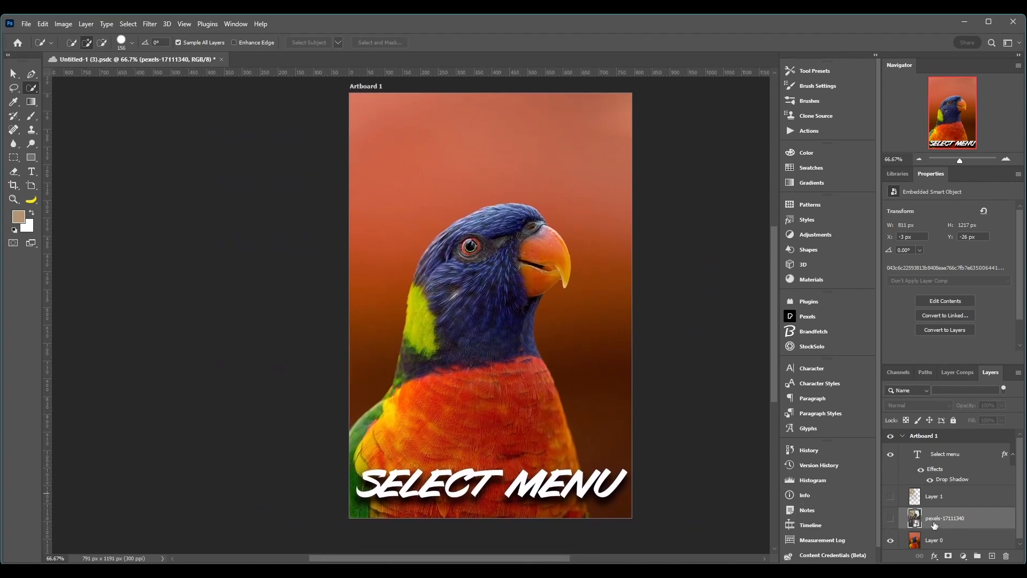
click(891, 454)
click(900, 535)
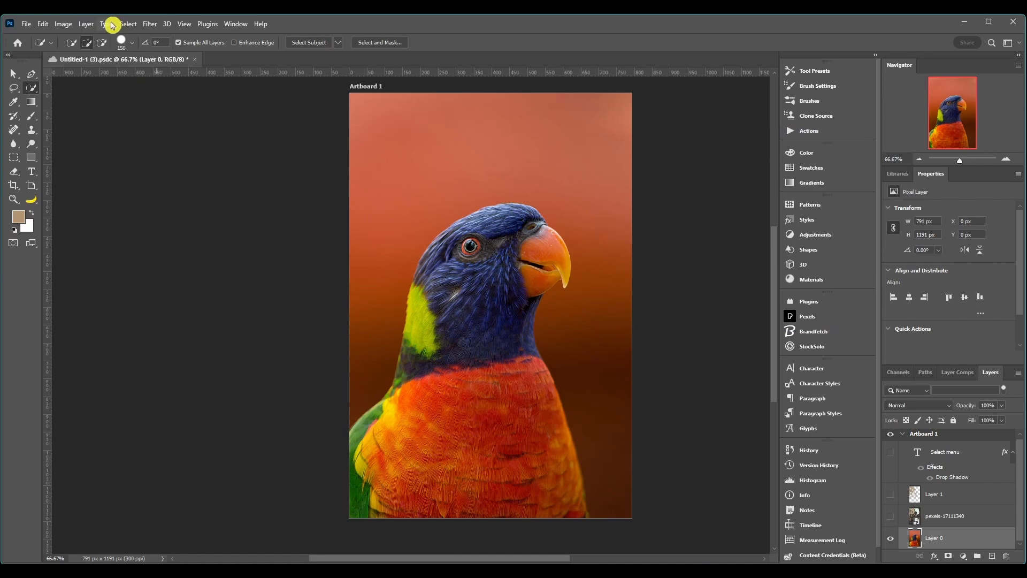
Start a Focus Area selection on the parrot layer, move its dialog clear of the image and use the Marching Ants view
click(127, 23)
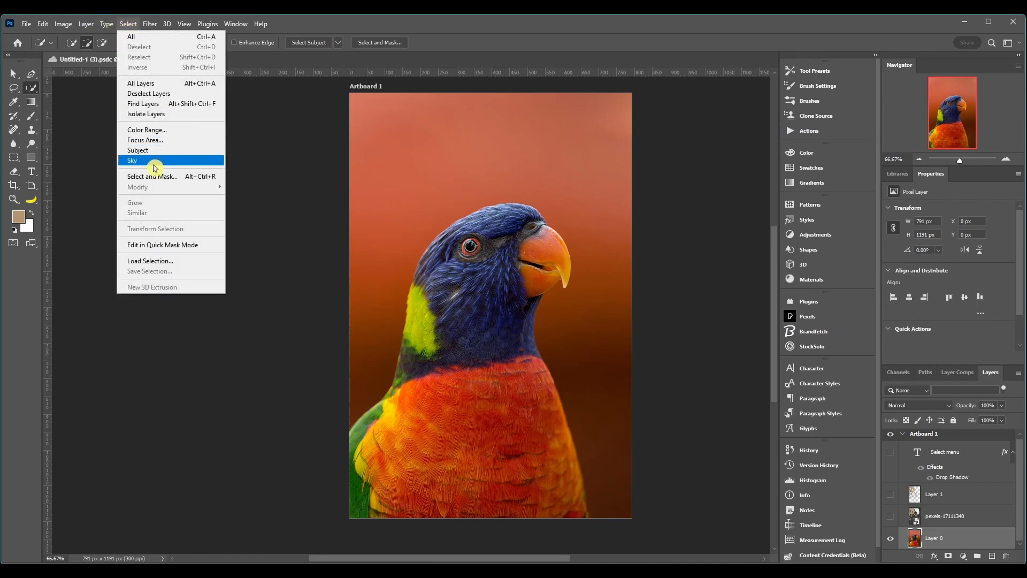
click(143, 140)
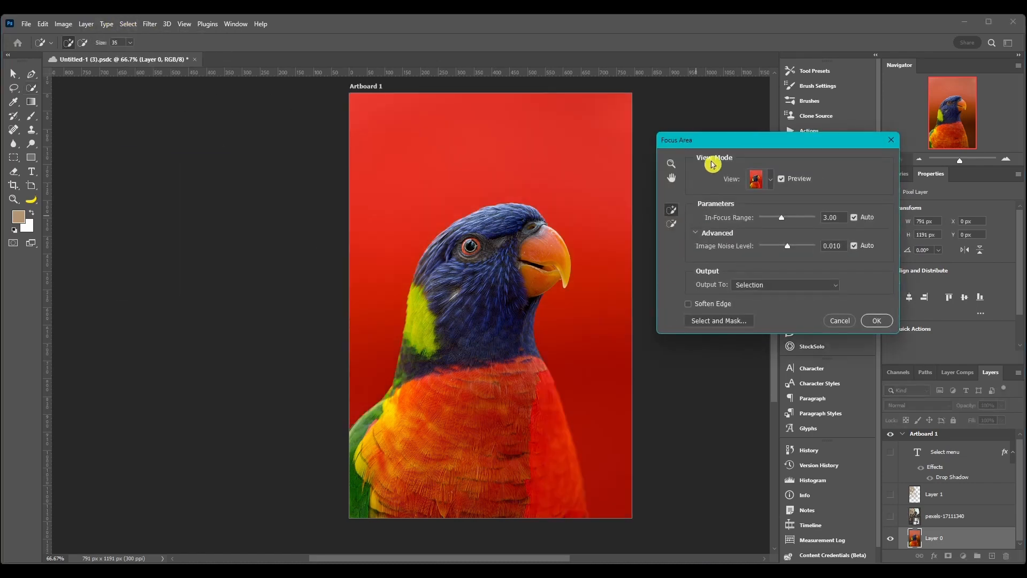
drag(725, 142, 147, 153)
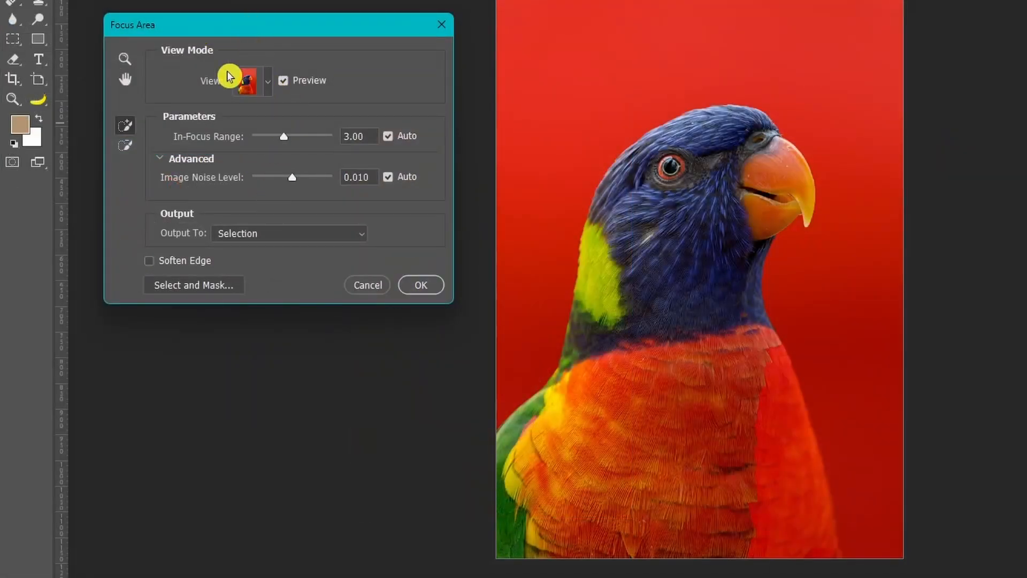
click(269, 87)
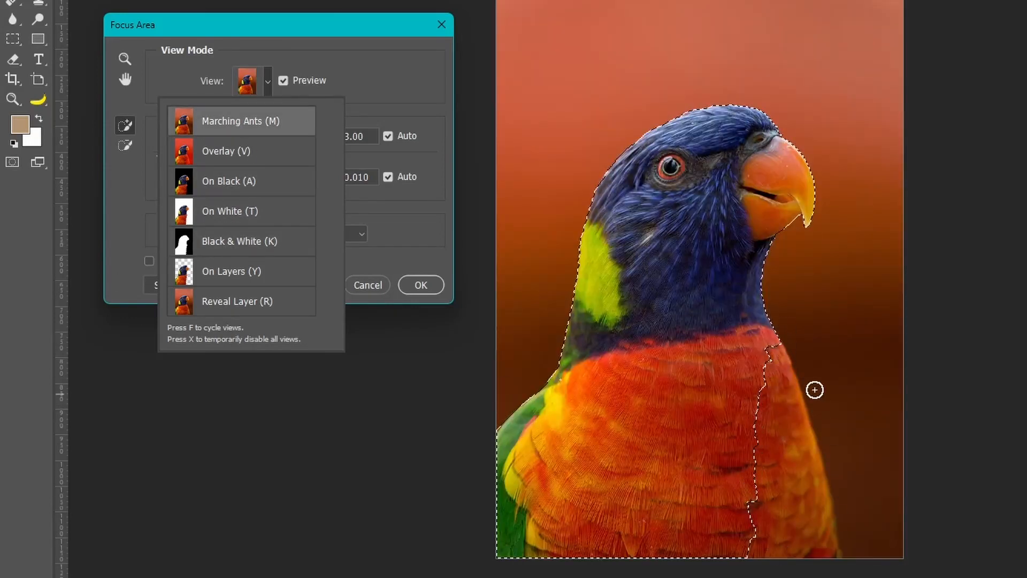
click(360, 76)
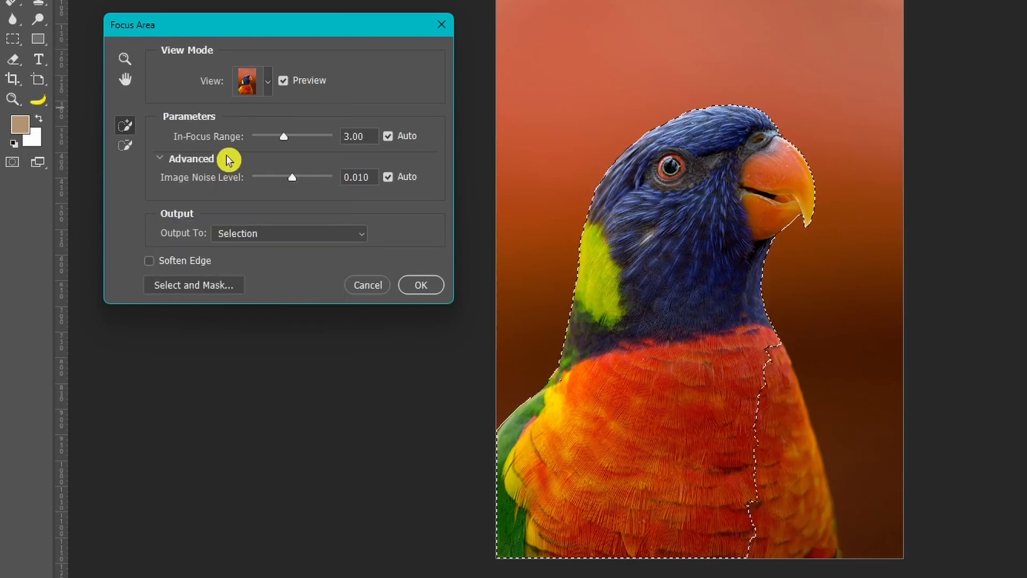
Set the in-focus range to 4.79 and image noise level to 0.013, and accept the parrot selection through Select and Mask
drag(289, 140, 294, 178)
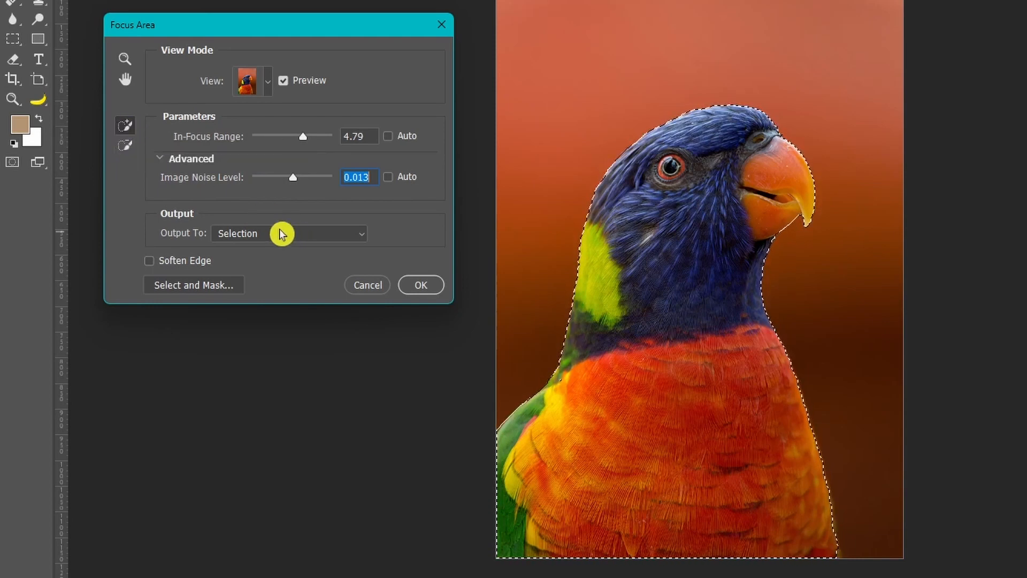
click(245, 234)
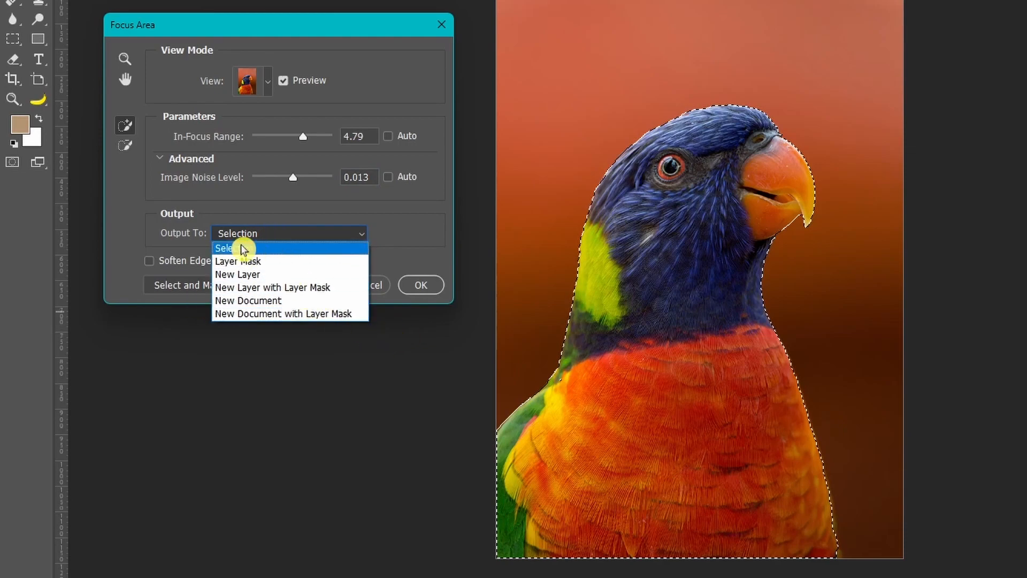
click(137, 223)
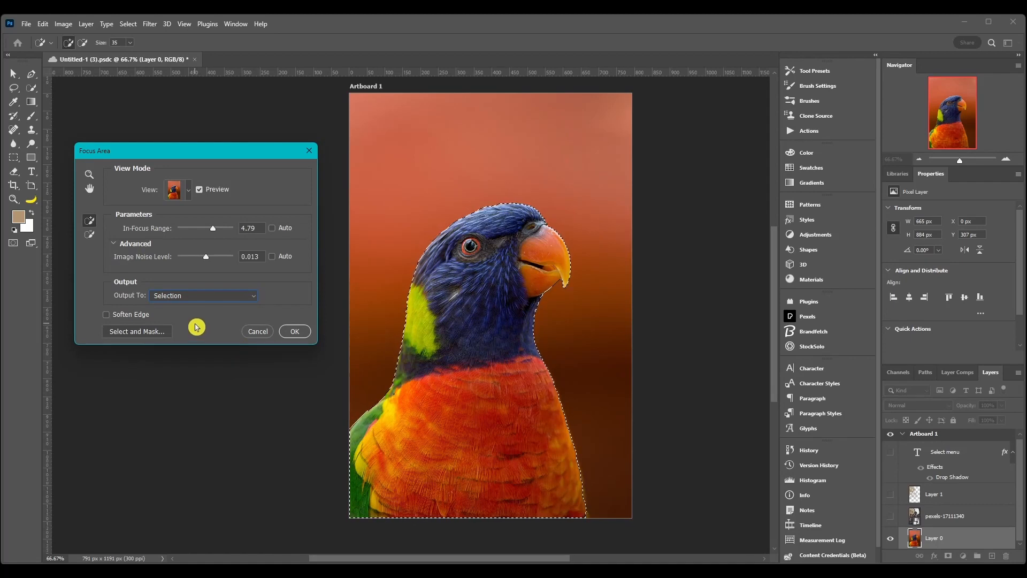
click(119, 333)
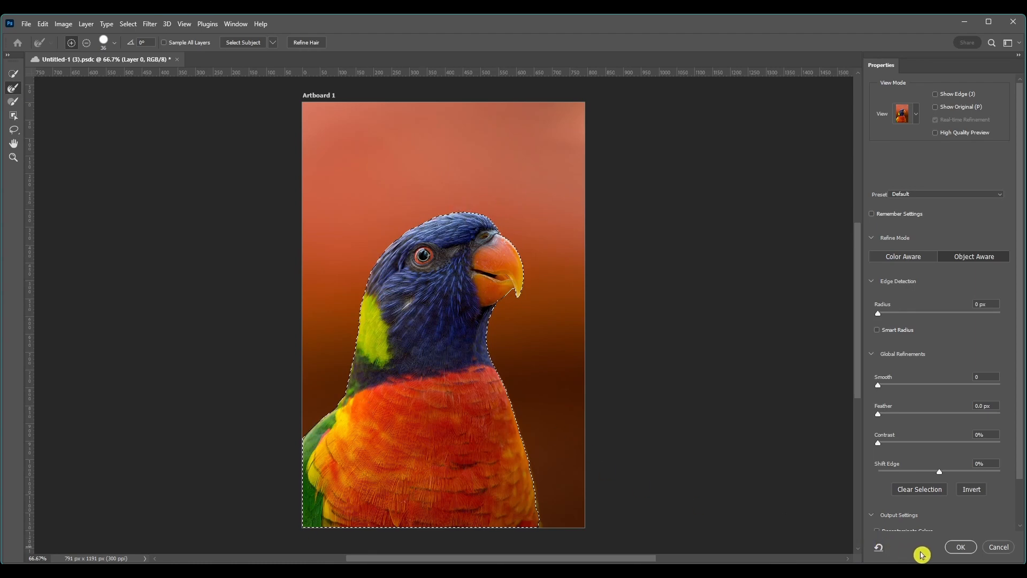
click(963, 548)
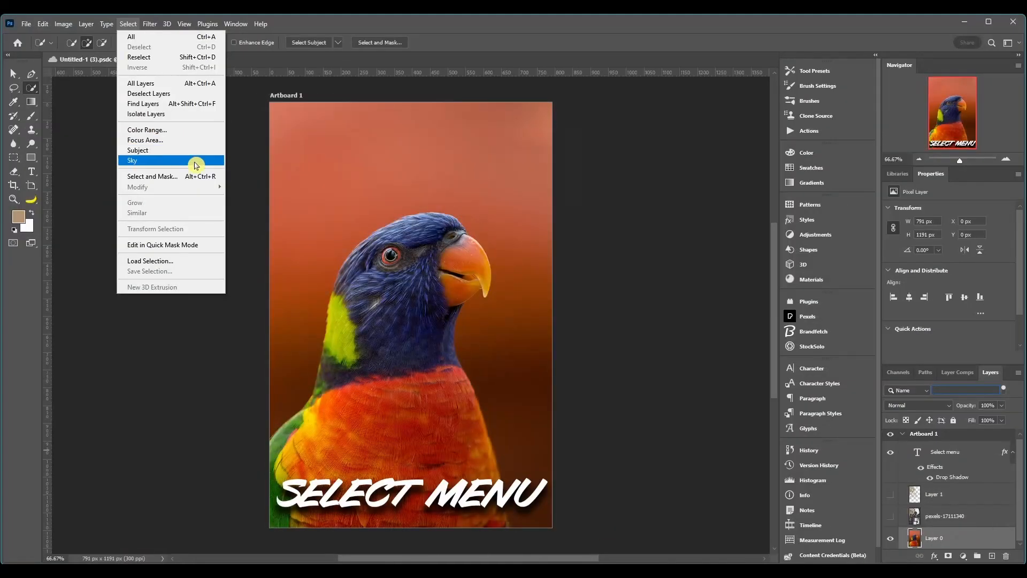
Select the parrot with the Subject command and view its selection in Select and Mask, leaving without changes
click(159, 151)
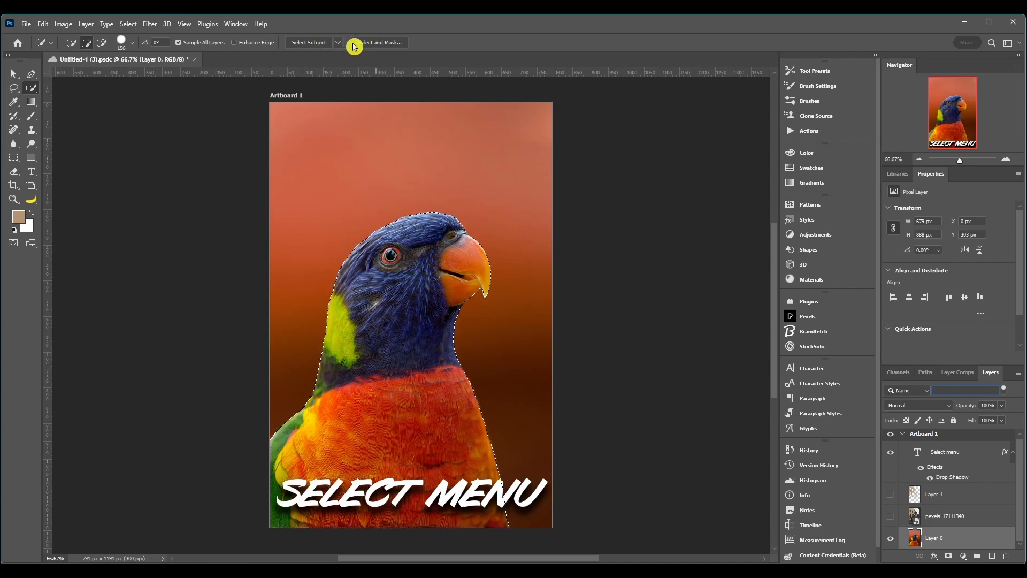
click(376, 44)
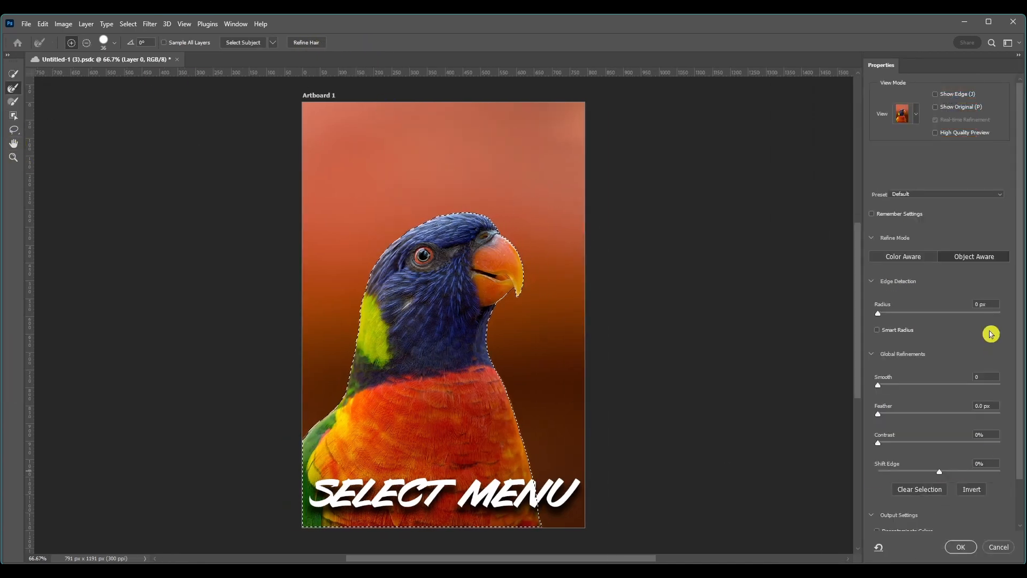
click(997, 546)
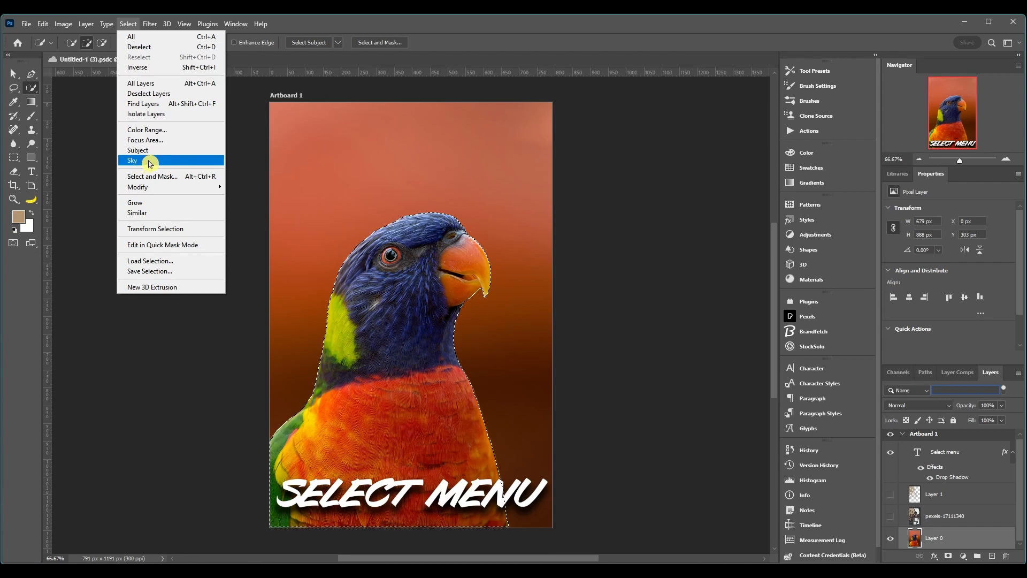
Replace the parrot selection with a Sky selection of the background and open it in Select and Mask
click(150, 161)
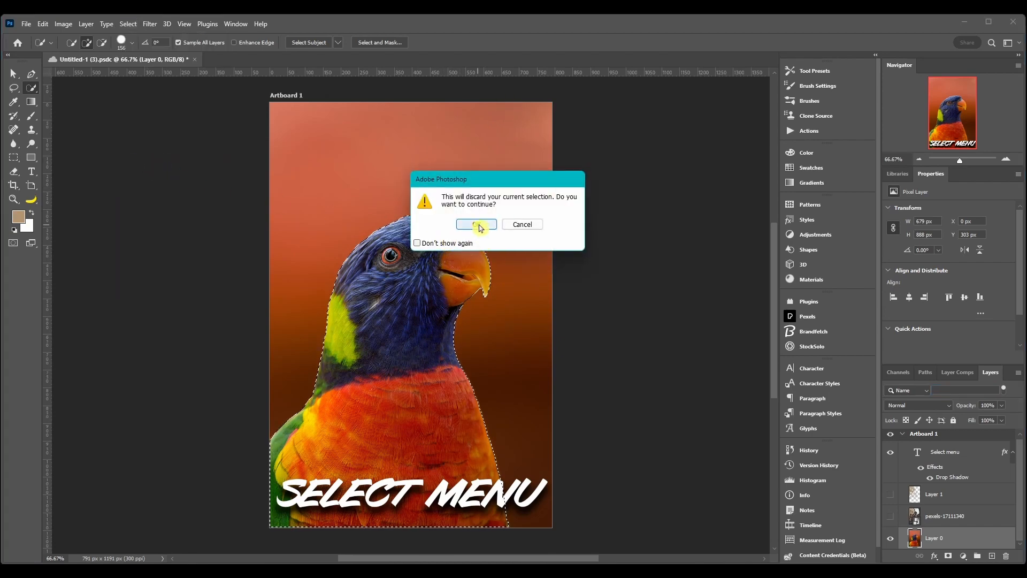
click(476, 224)
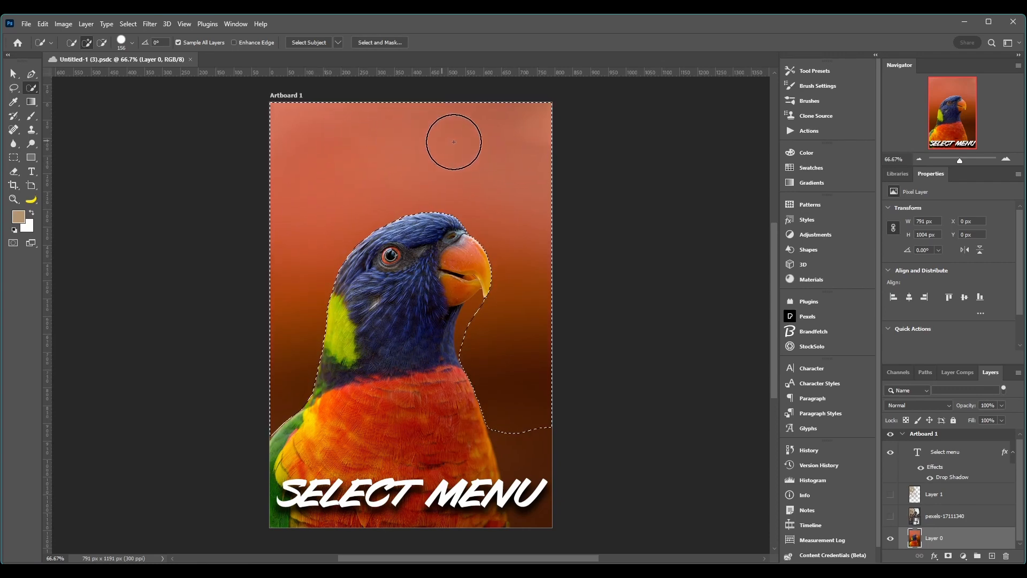
click(365, 44)
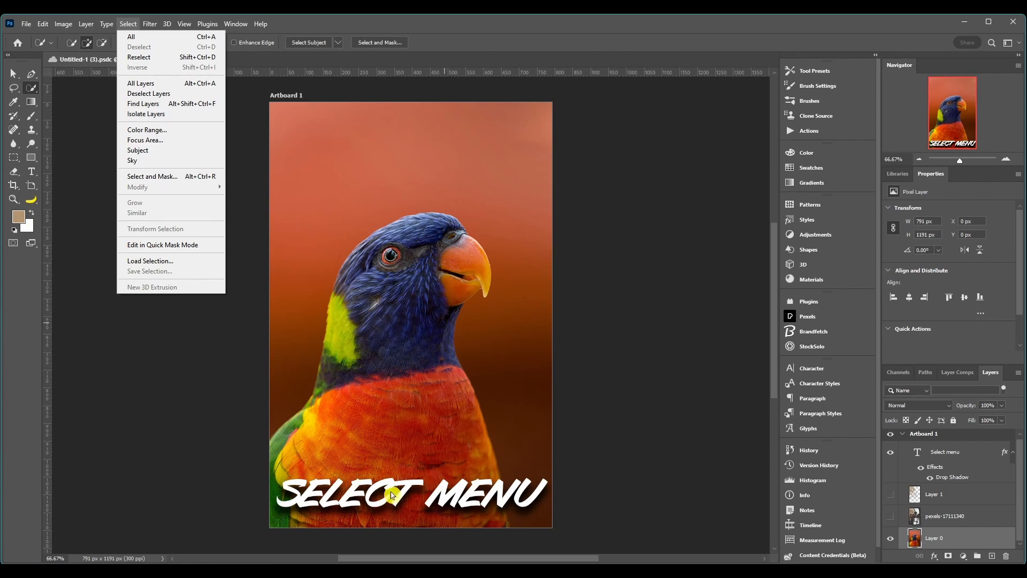
Select the parrot in Select and Mask with the Quick Selection tool at size 169, subtracting the background picked up around it
click(139, 176)
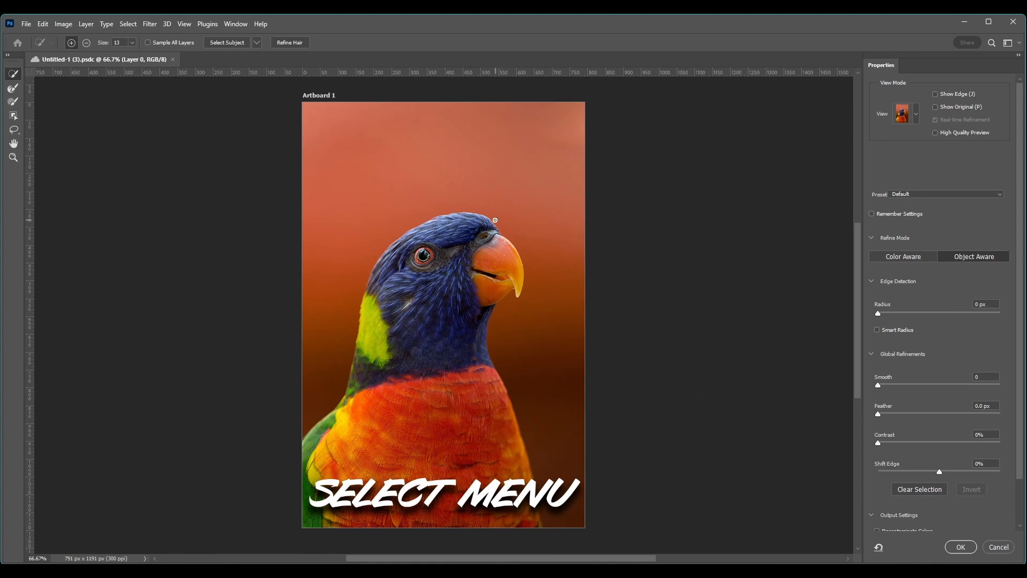
mouse_move(495, 220)
mouse_down()
mouse_move(387, 351)
mouse_move(397, 449)
mouse_move(419, 402)
mouse_move(425, 201)
mouse_move(443, 277)
mouse_move(463, 267)
mouse_move(451, 269)
mouse_move(488, 482)
mouse_move(382, 490)
mouse_move(328, 472)
mouse_move(435, 319)
mouse_up()
alt+right_click(429, 275)
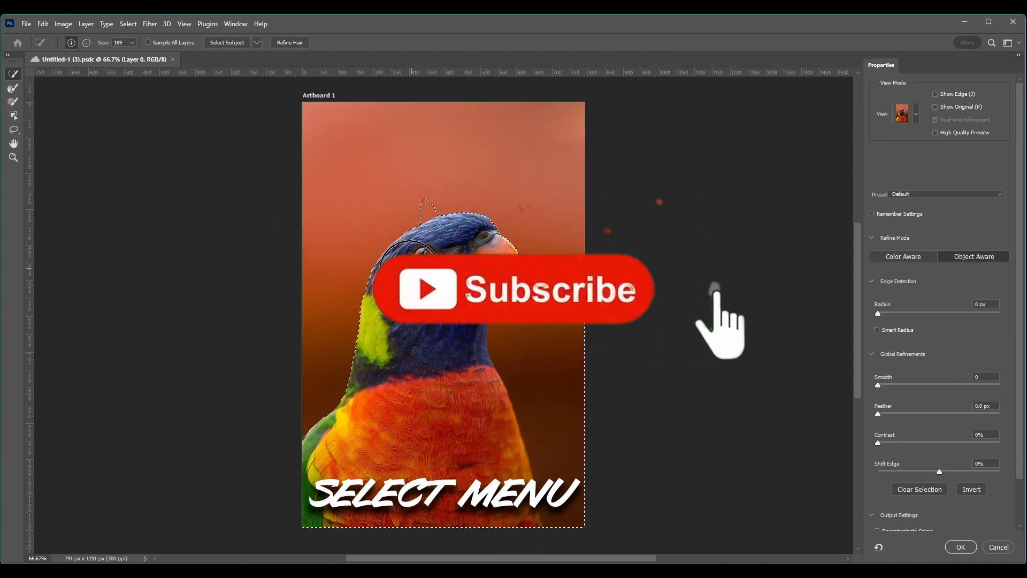
alt+click(420, 190)
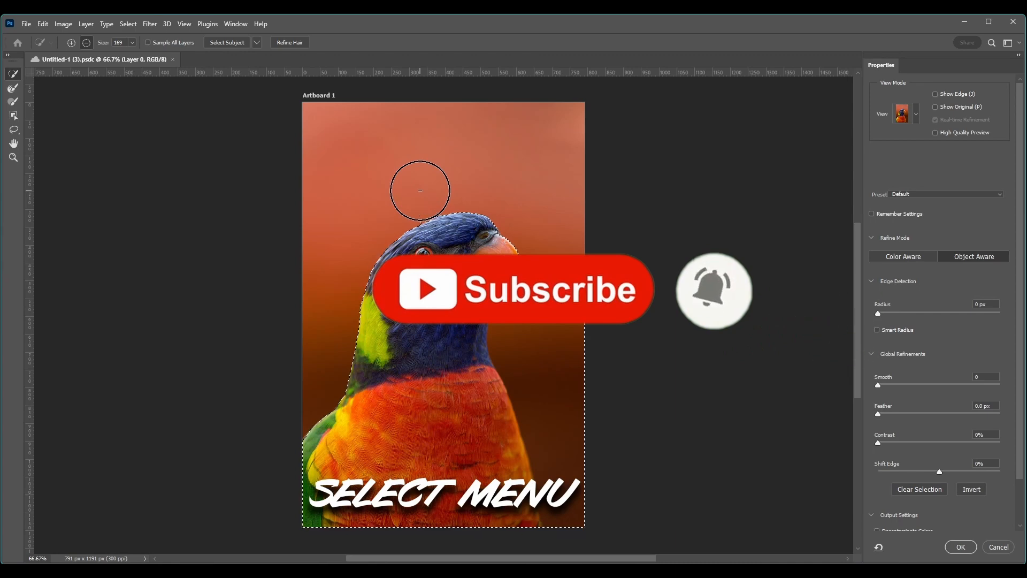
mouse_move(591, 241)
mouse_down()
mouse_move(562, 287)
mouse_move(544, 353)
mouse_move(573, 417)
mouse_move(541, 360)
mouse_up()
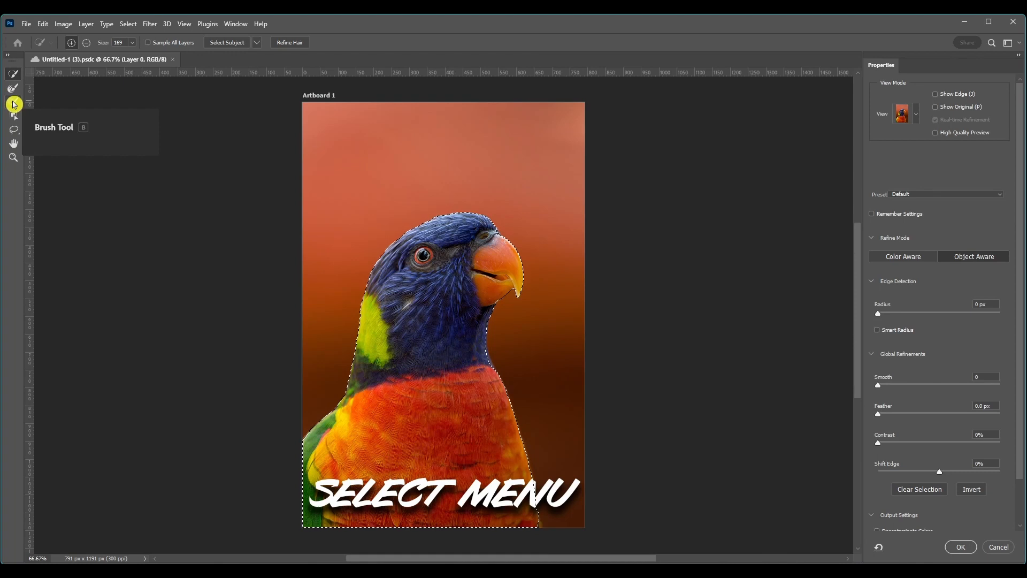
Switch to the Lasso tool and look through the available view modes and presets, keeping Marching Ants and Default
click(15, 132)
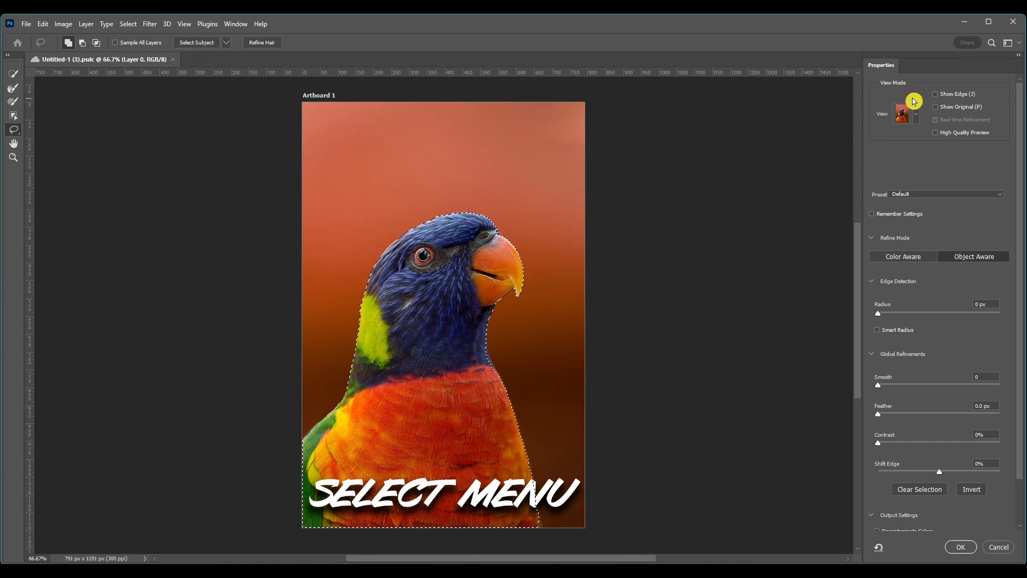
click(918, 117)
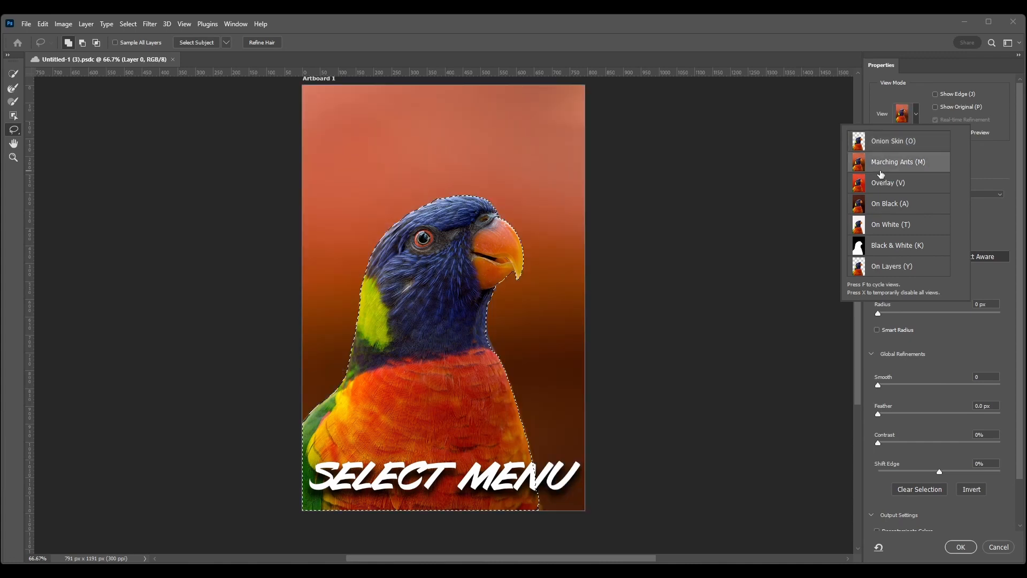
click(981, 161)
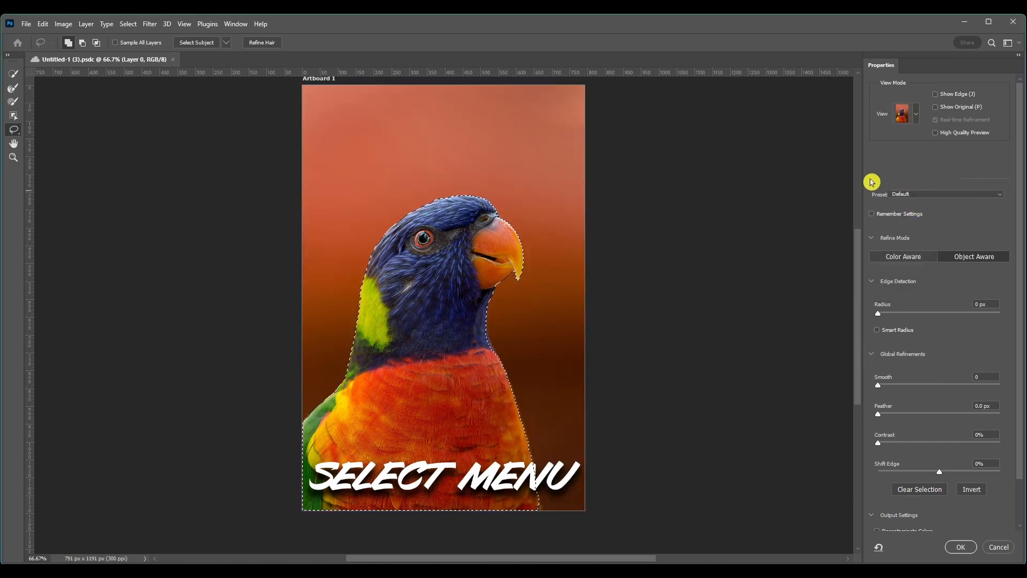
click(913, 196)
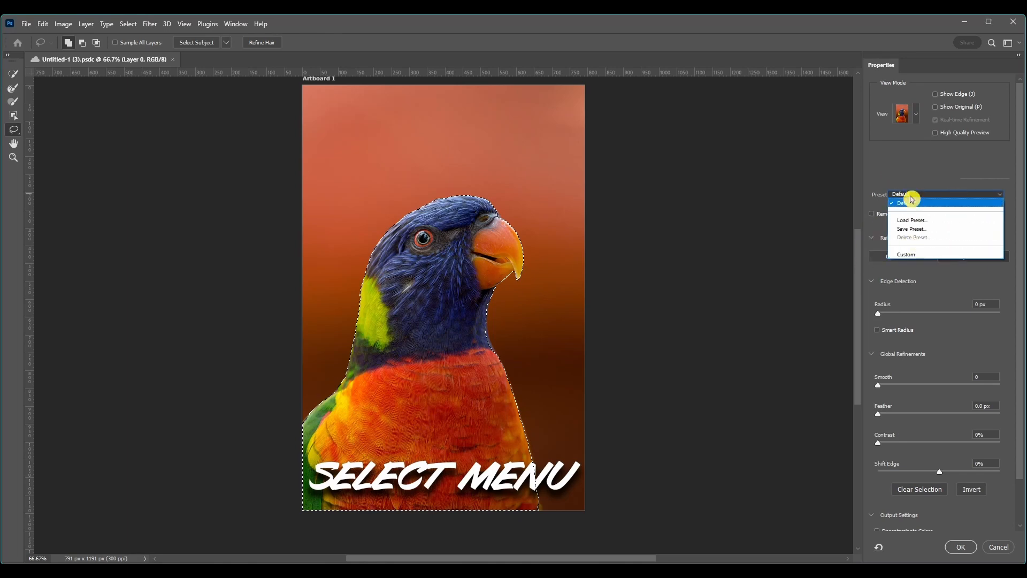
click(887, 186)
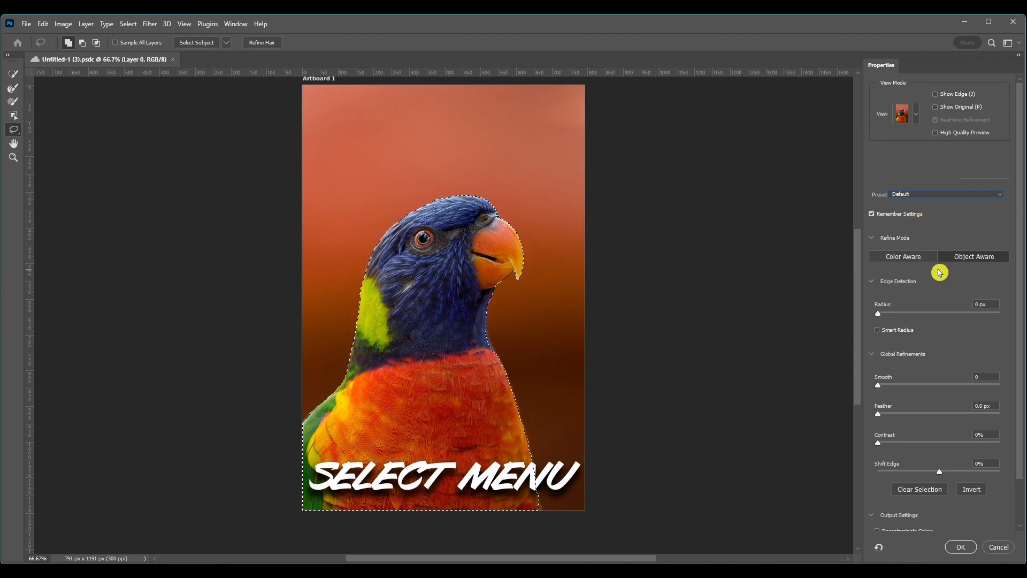
Try to switch the refine mode to Color Aware, keeping Object Aware instead
scroll(931, 227, down, 2)
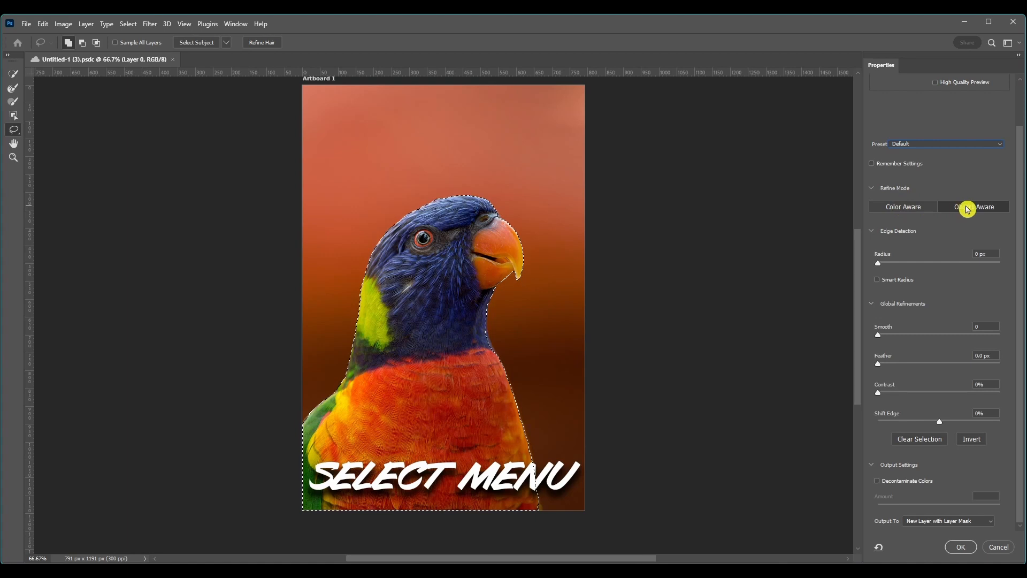
click(906, 208)
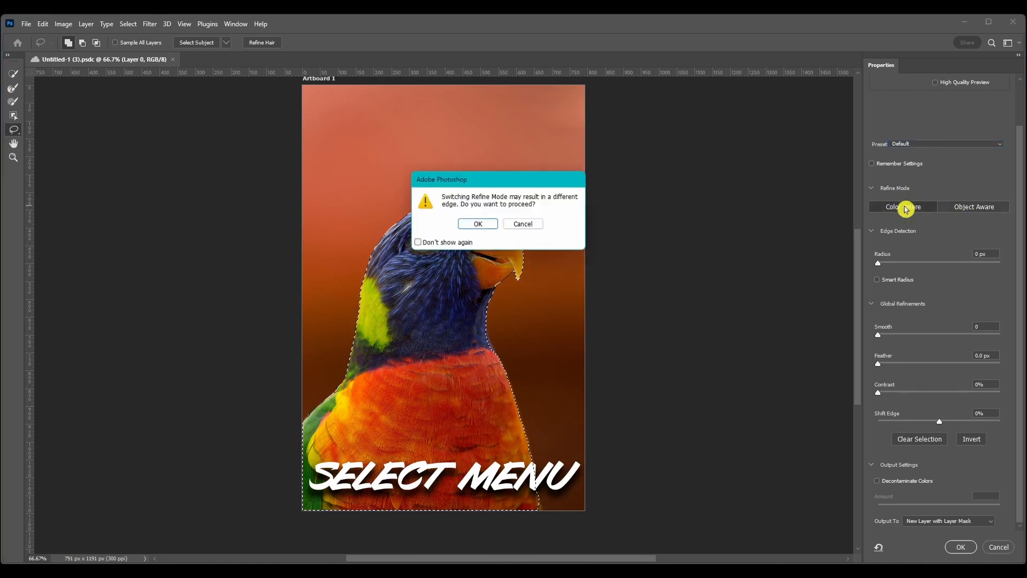
click(524, 225)
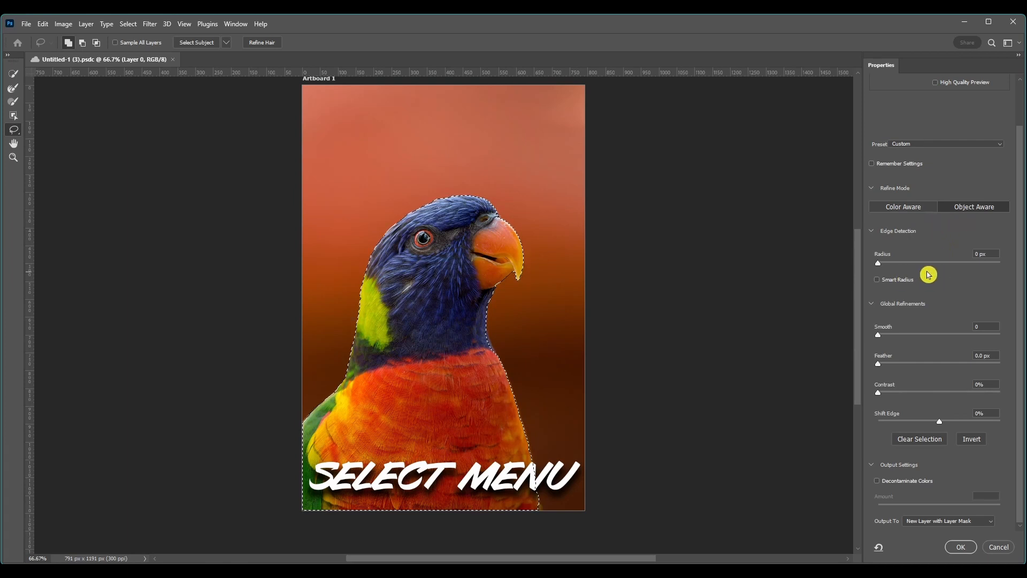
Keep the edge detection radius at 0 px and turn on Decontaminate Colors with an amount of 95%
click(877, 265)
key(Down)
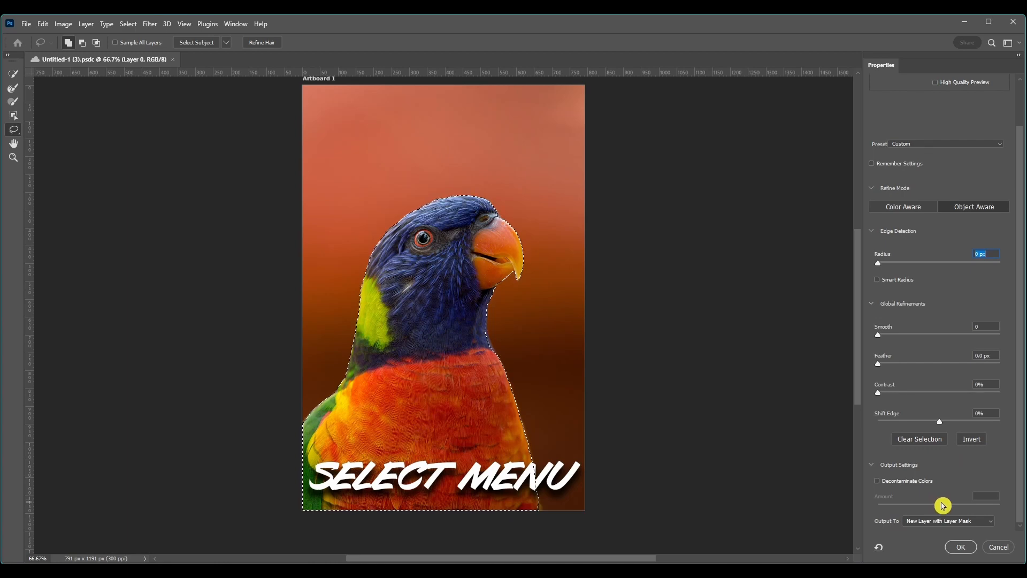
click(878, 482)
drag(998, 506, 988, 509)
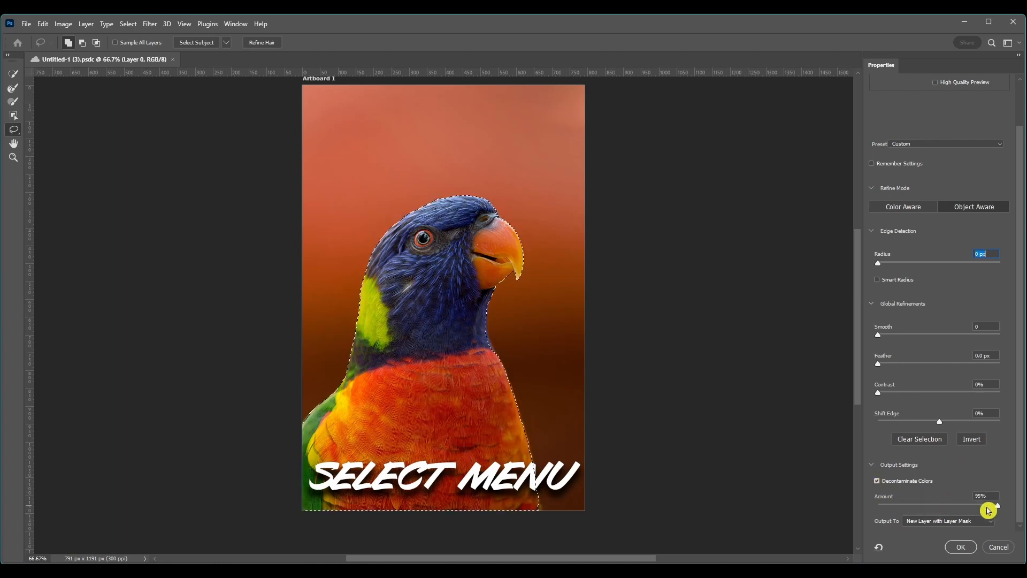
Turn off Decontaminate Colors and output the parrot selection to New Layer with Layer Mask, closing Select and Mask
click(878, 546)
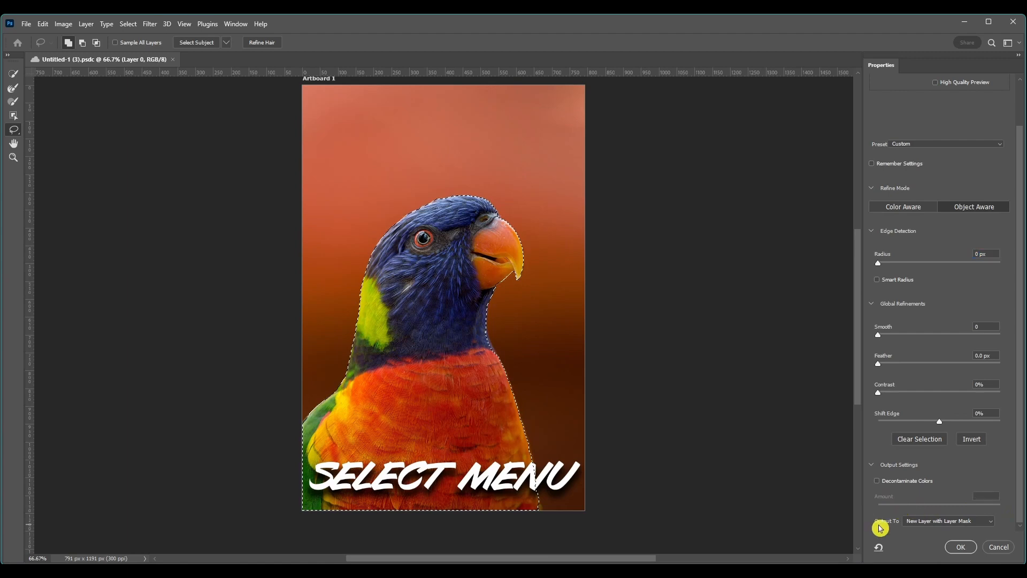
click(931, 525)
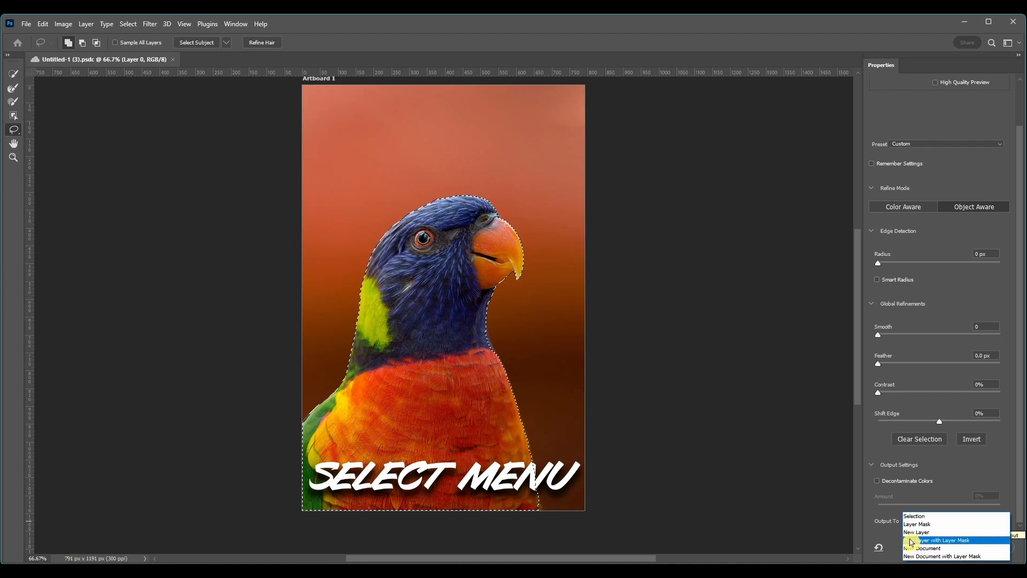
click(942, 543)
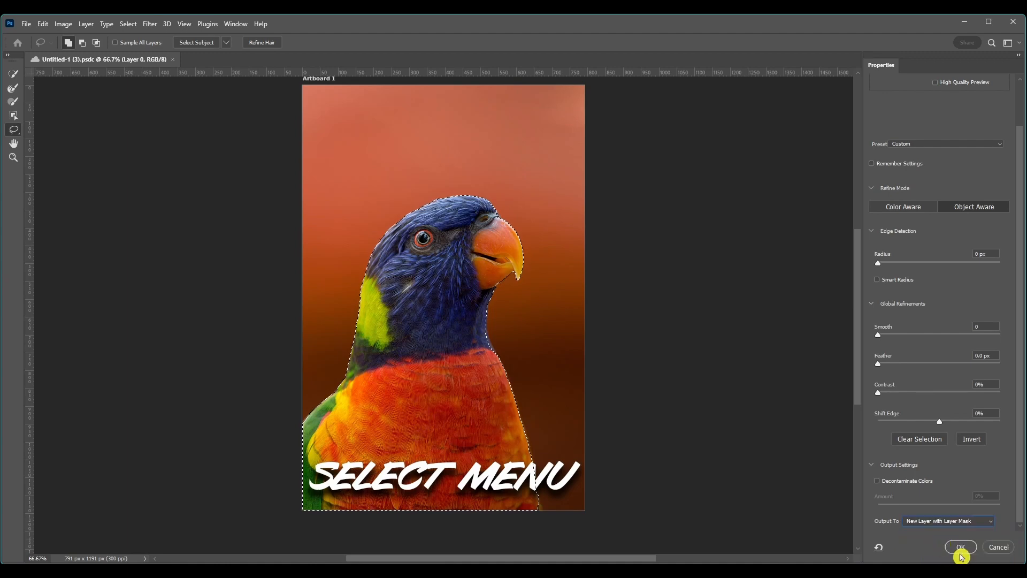
click(960, 548)
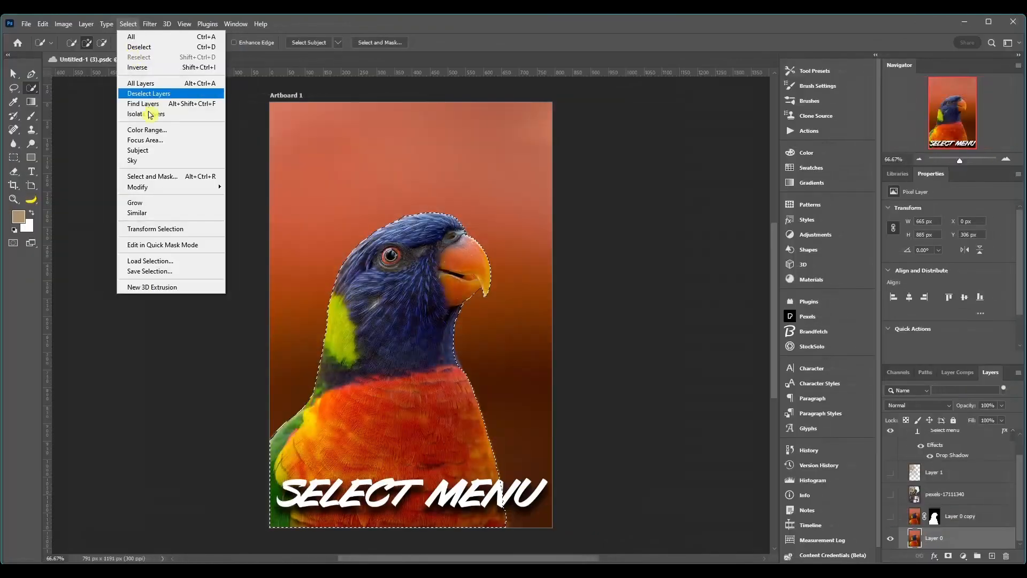
Try turning the parrot selection into a border selection with a width of 17 pixels
mouse_move(171, 187)
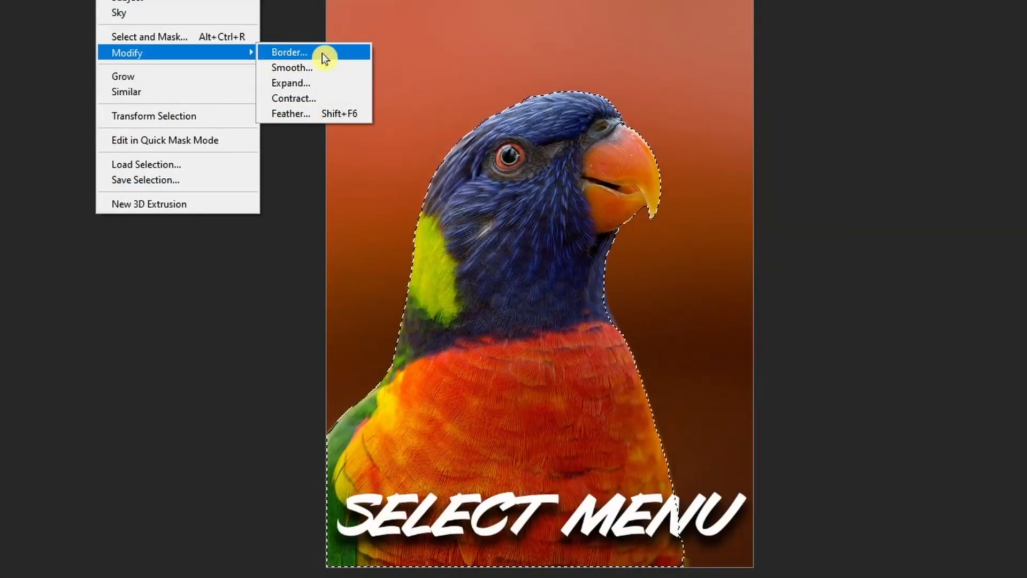
click(303, 53)
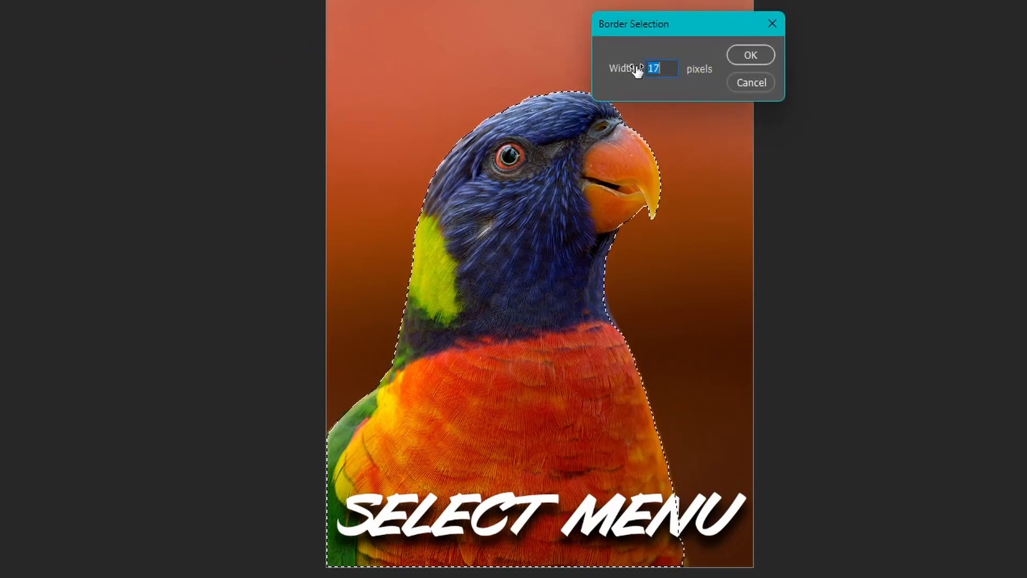
click(745, 60)
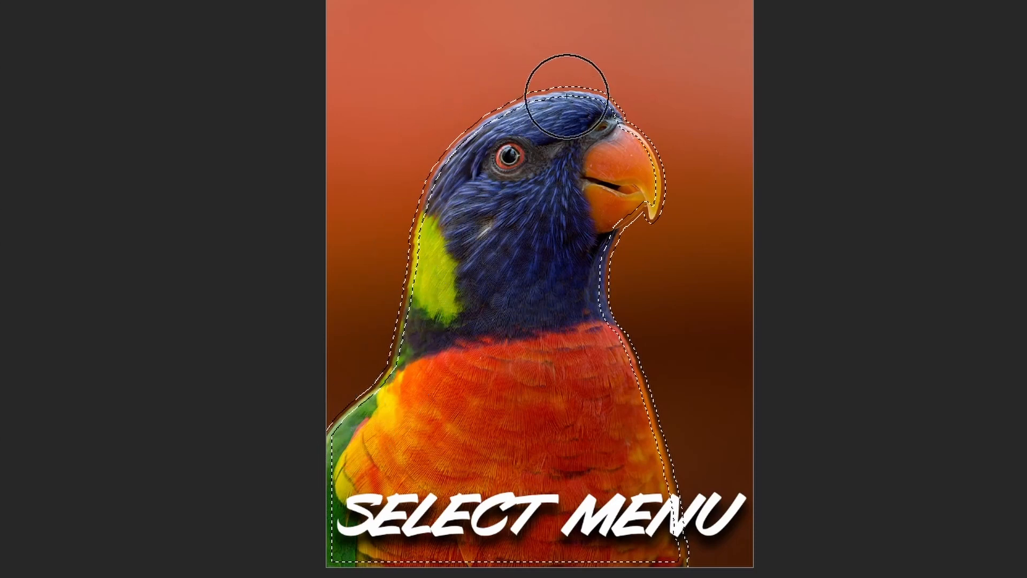
Smooth the outline of the parrot selection, adjusting the sample radius and leaving the effect at canvas bounds off
mouse_move(201, 60)
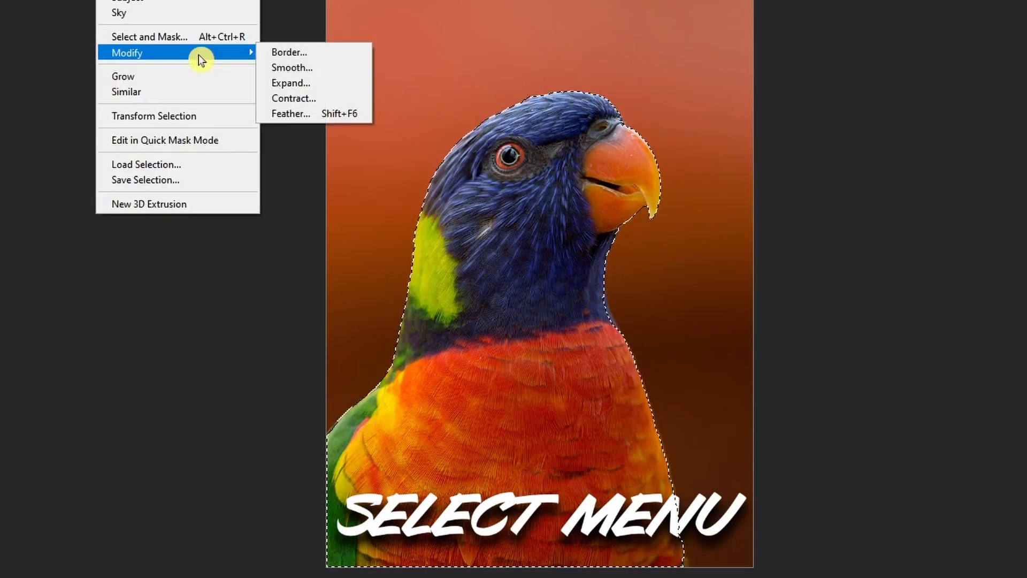
click(331, 69)
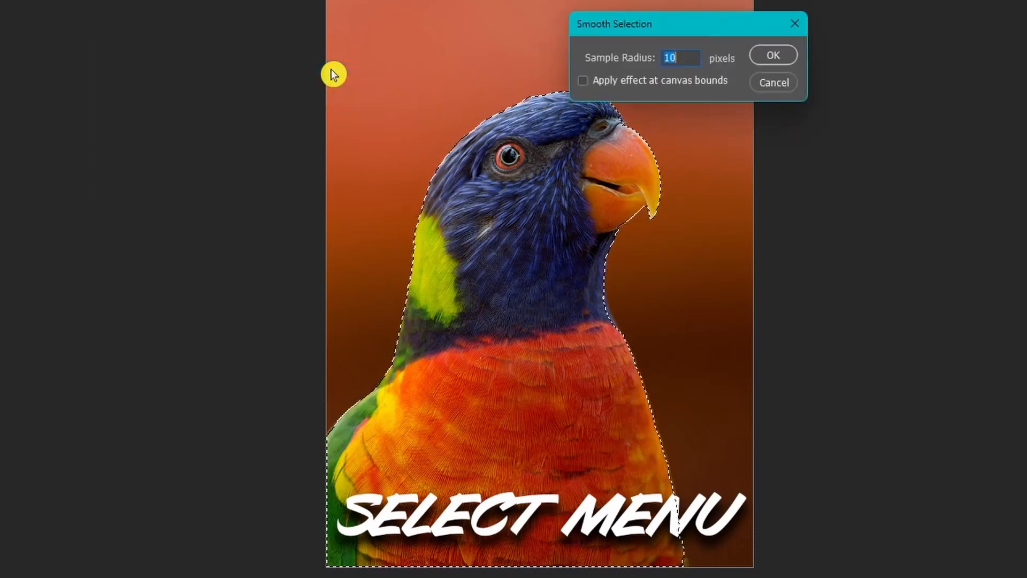
drag(689, 34, 727, 11)
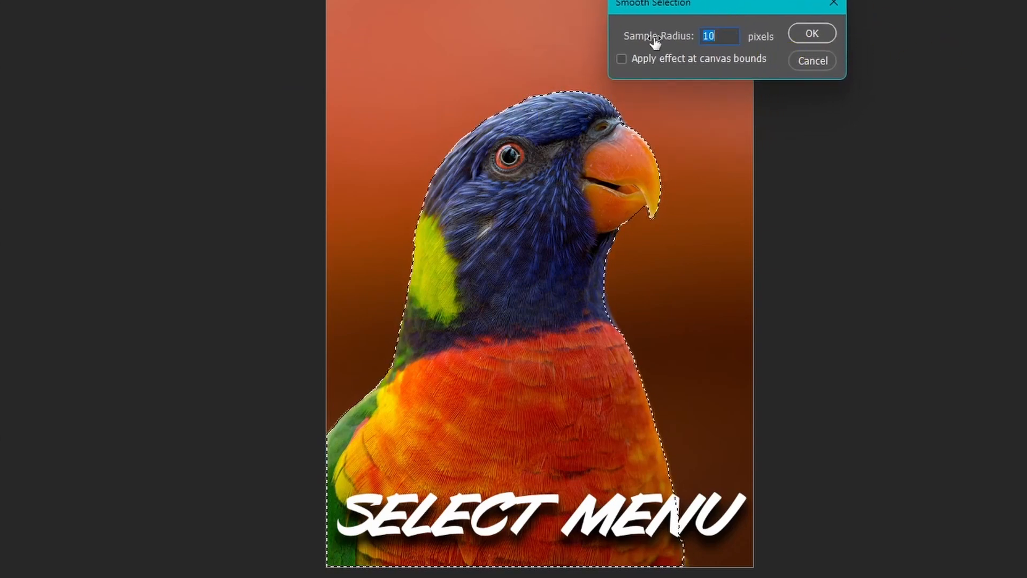
drag(648, 38, 660, 37)
click(818, 35)
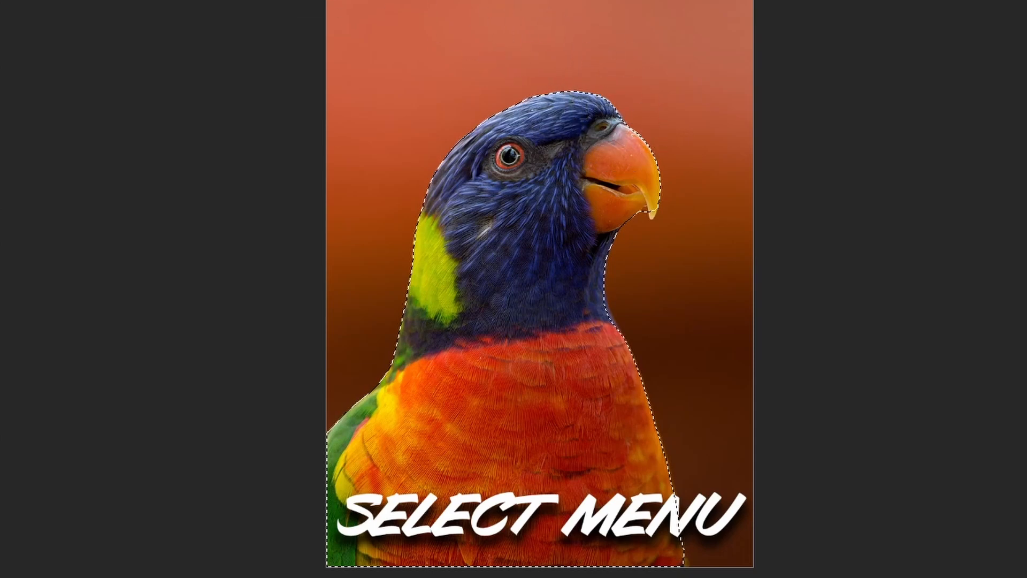
Try expanding the parrot selection by 39 pixels and undo the expansion
mouse_move(207, 53)
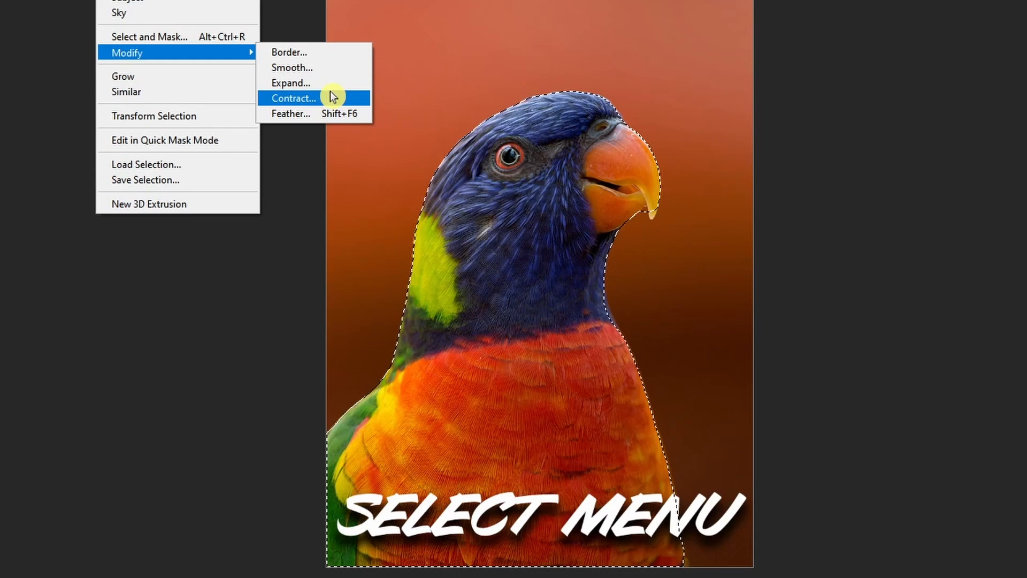
click(324, 86)
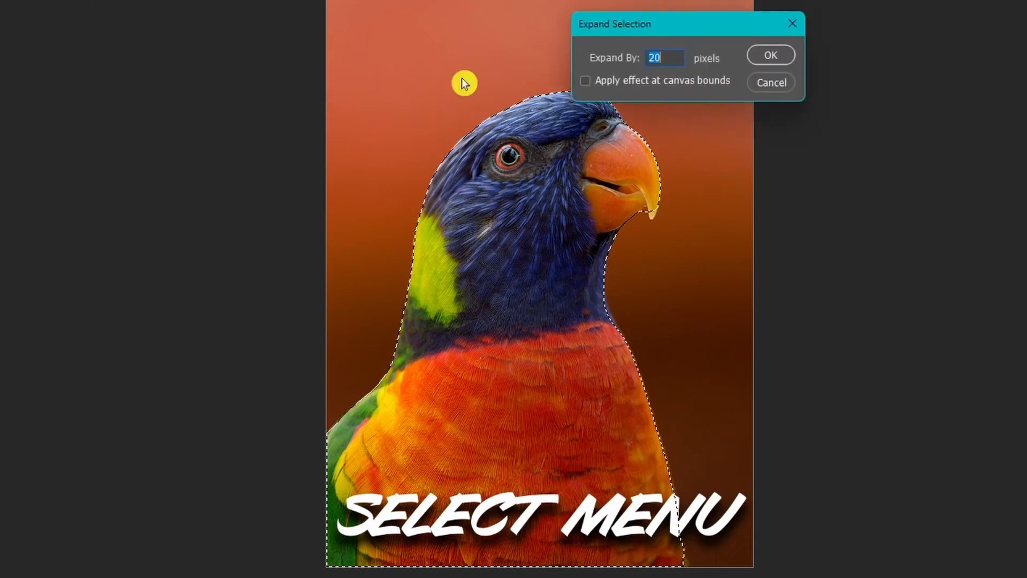
drag(618, 60, 633, 59)
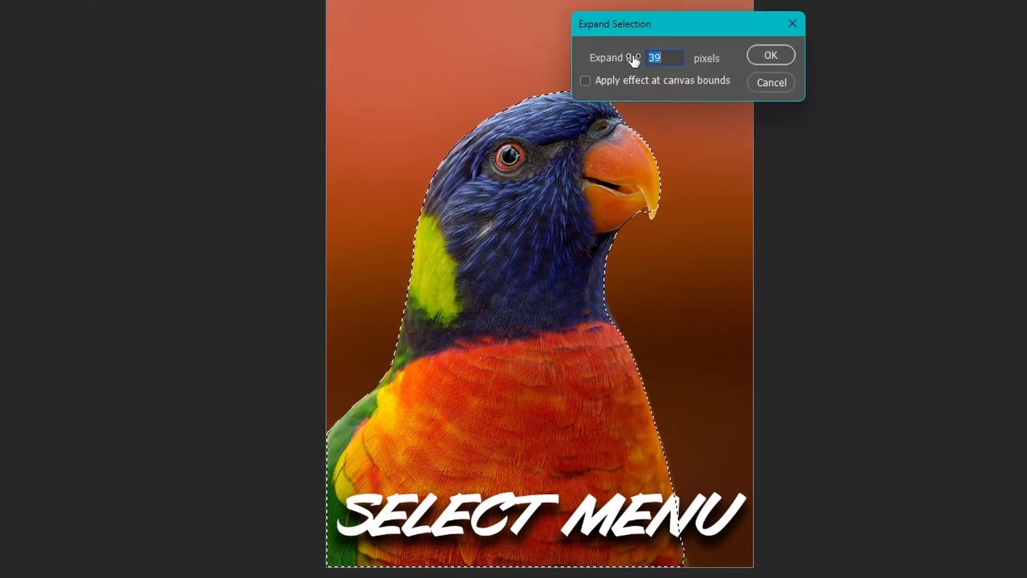
click(760, 56)
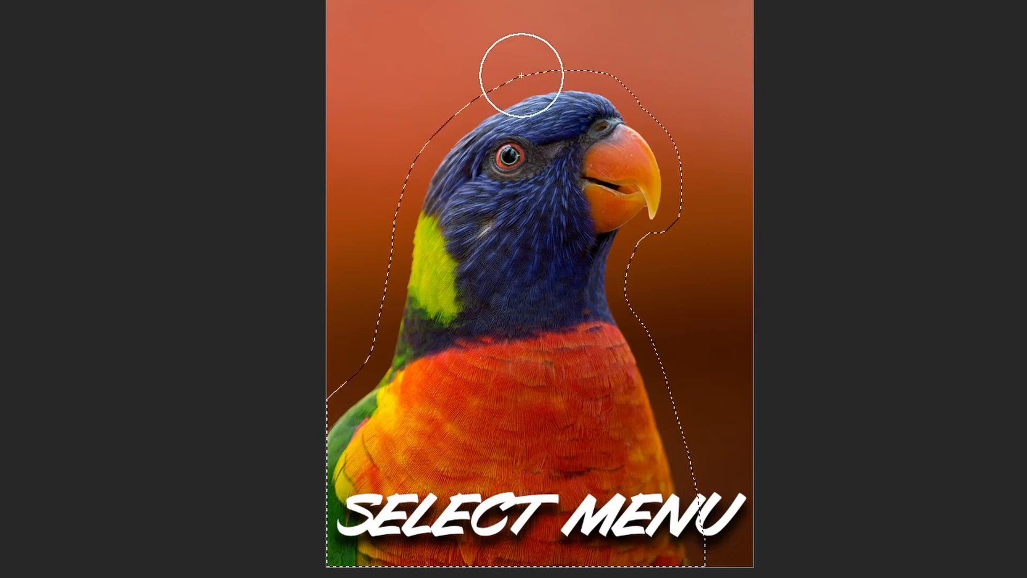
key(ctrl+z)
Try contracting the parrot selection by 54 pixels
mouse_move(201, 52)
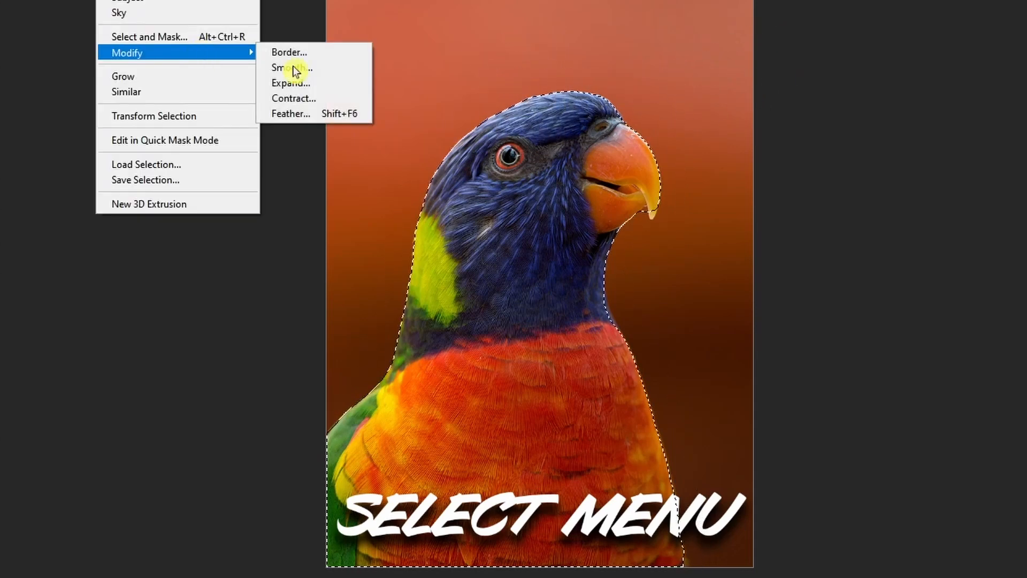
click(337, 98)
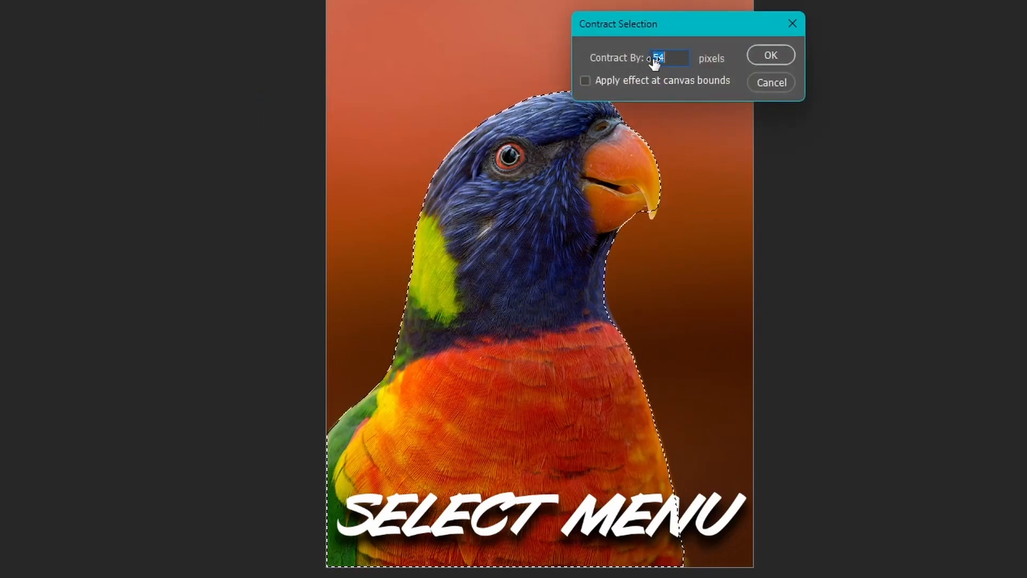
click(754, 60)
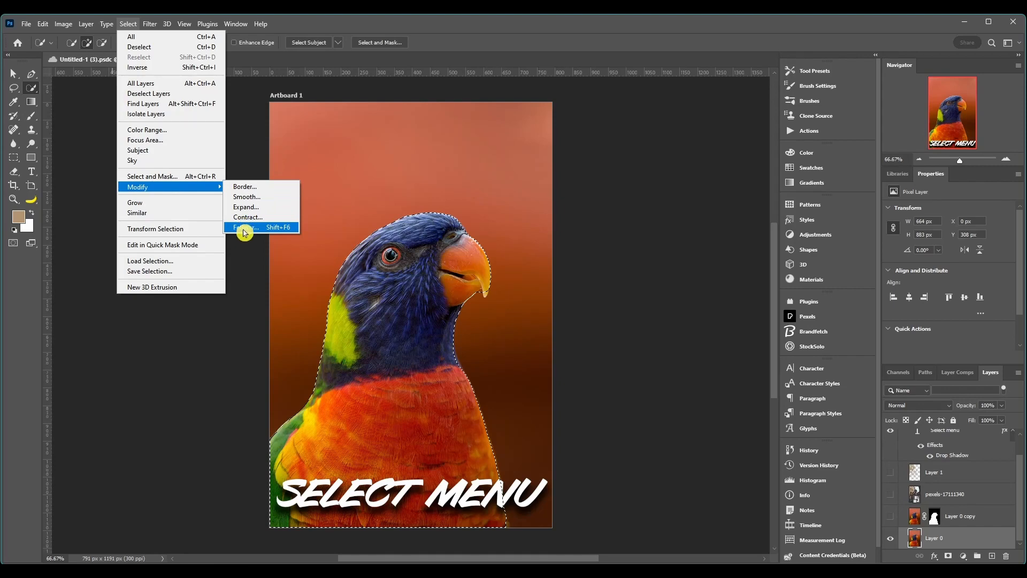
Feather the parrot selection with a radius of 10.8 pixels
click(258, 231)
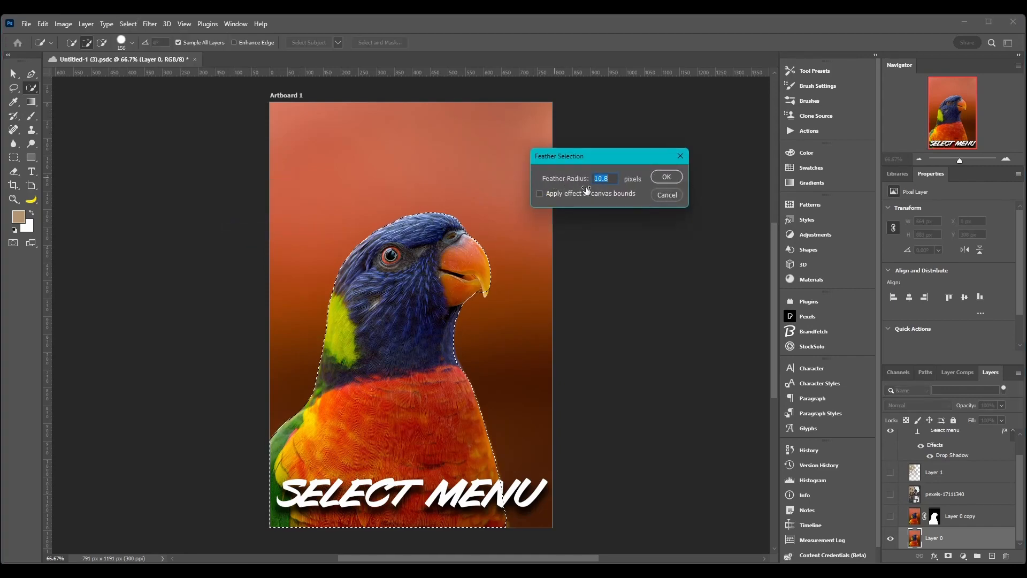
click(665, 177)
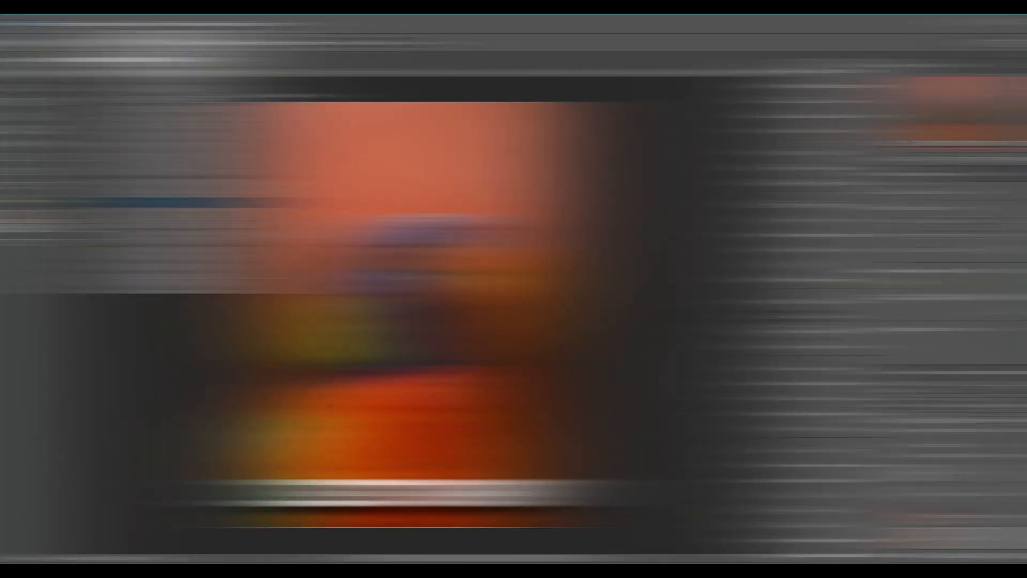
Deselect the parrot and select a patch of the orange background above it with the Quick Selection tool
click(128, 24)
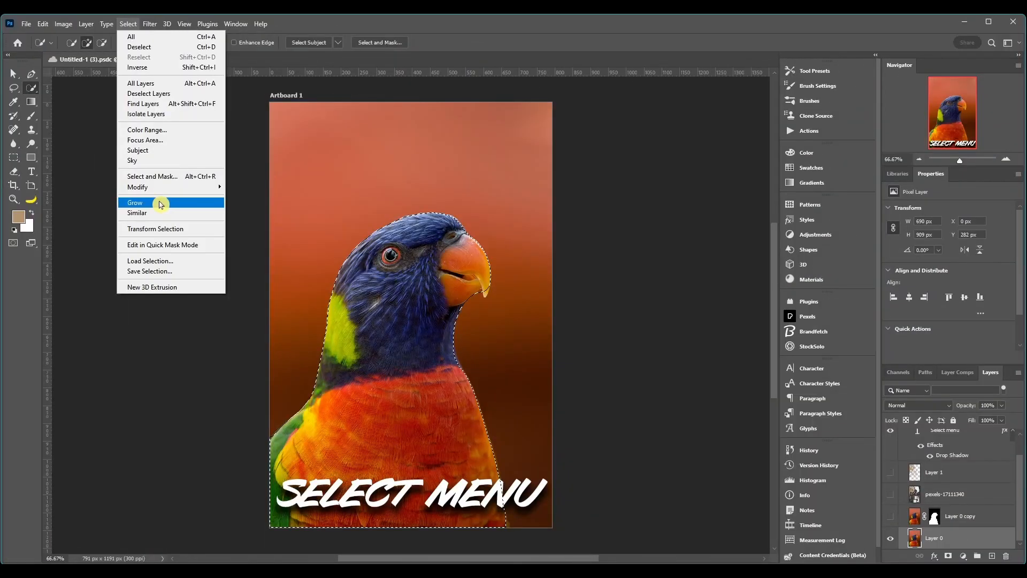
click(135, 203)
click(166, 207)
click(348, 168)
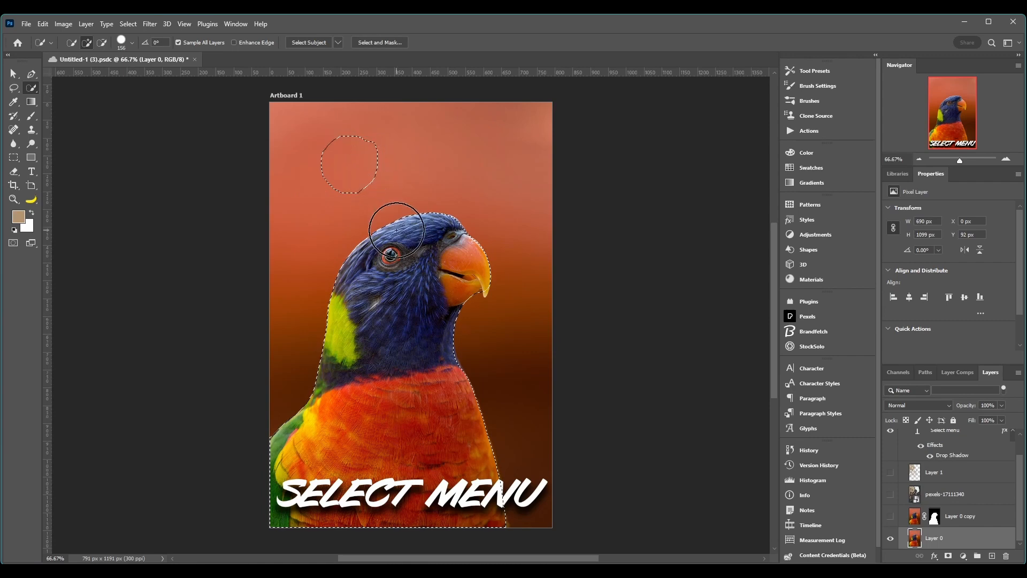
key(ctrl+d)
click(345, 168)
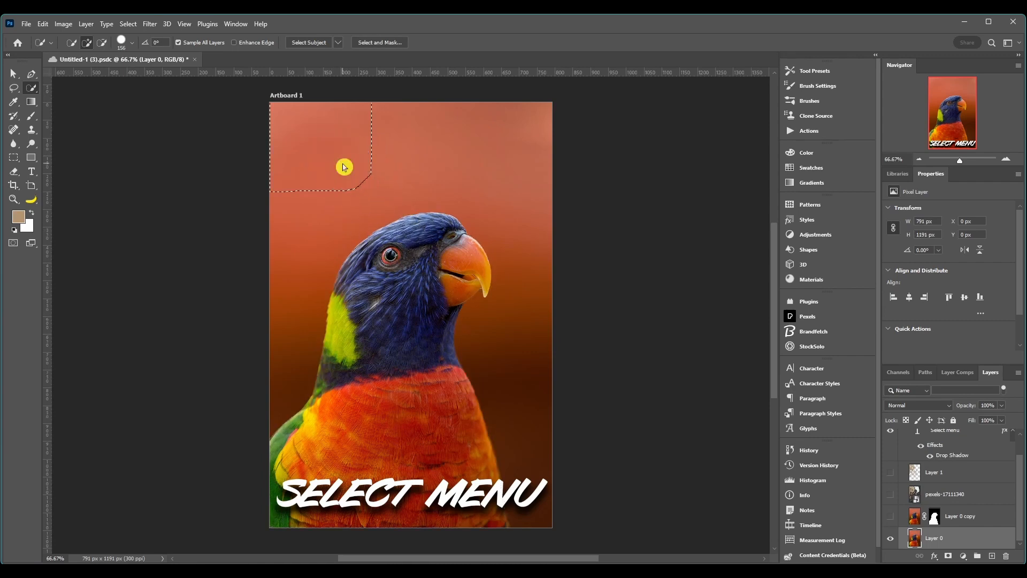
Try the Grow command on the background patch selection, undo it, and try the Similar command instead
click(148, 24)
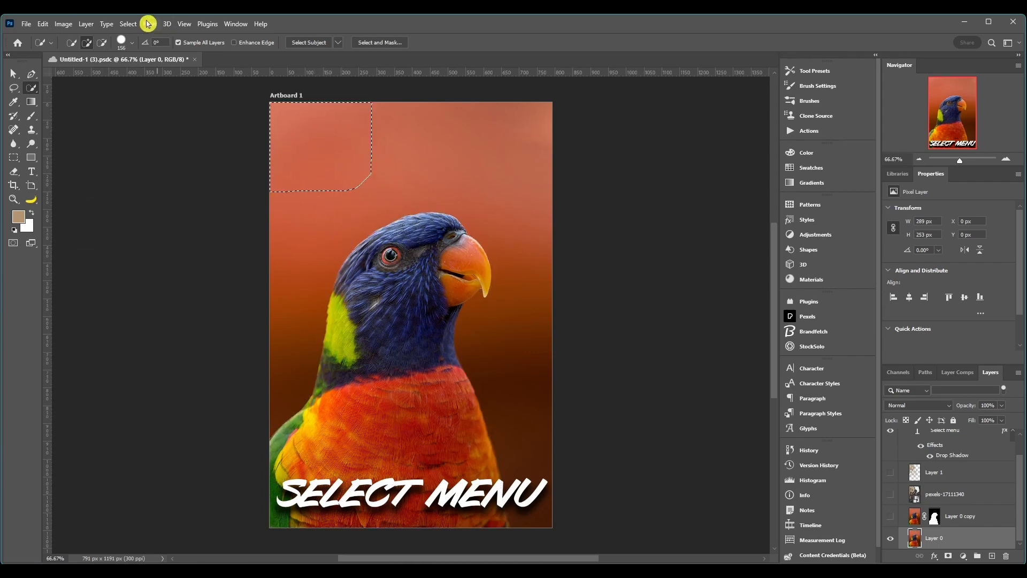
click(129, 23)
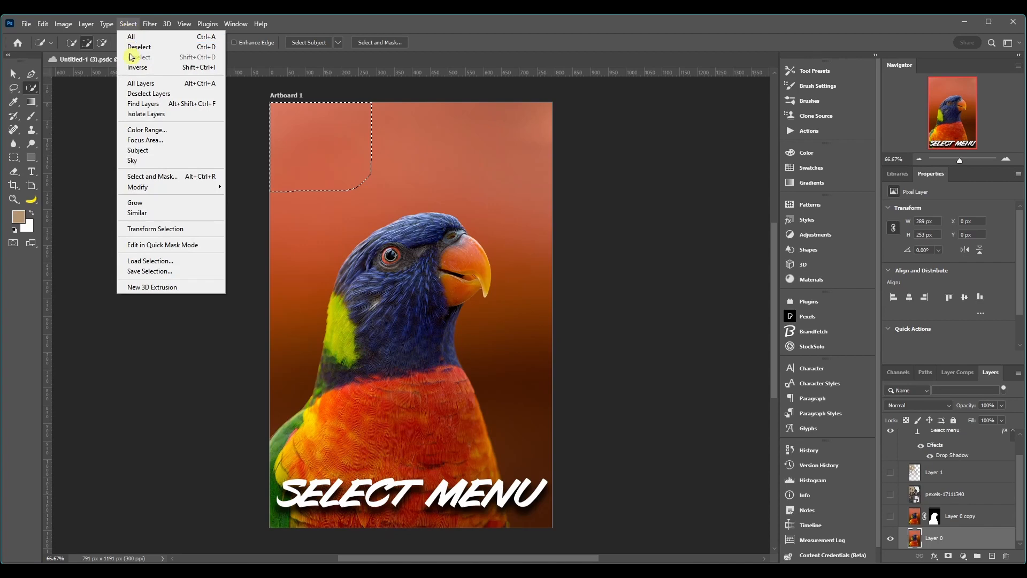
click(197, 205)
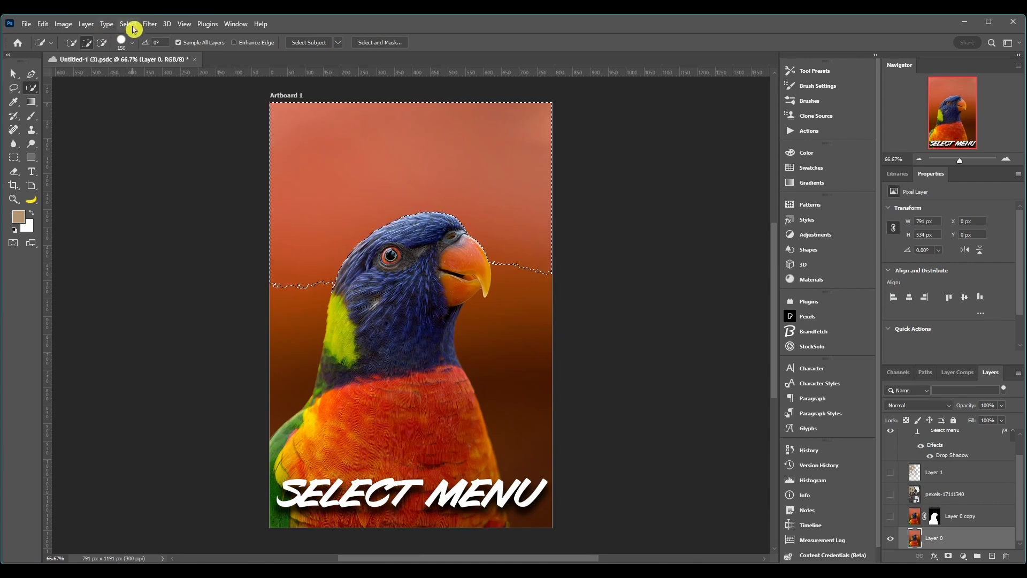
key(ctrl+z)
key(ctrl+z)
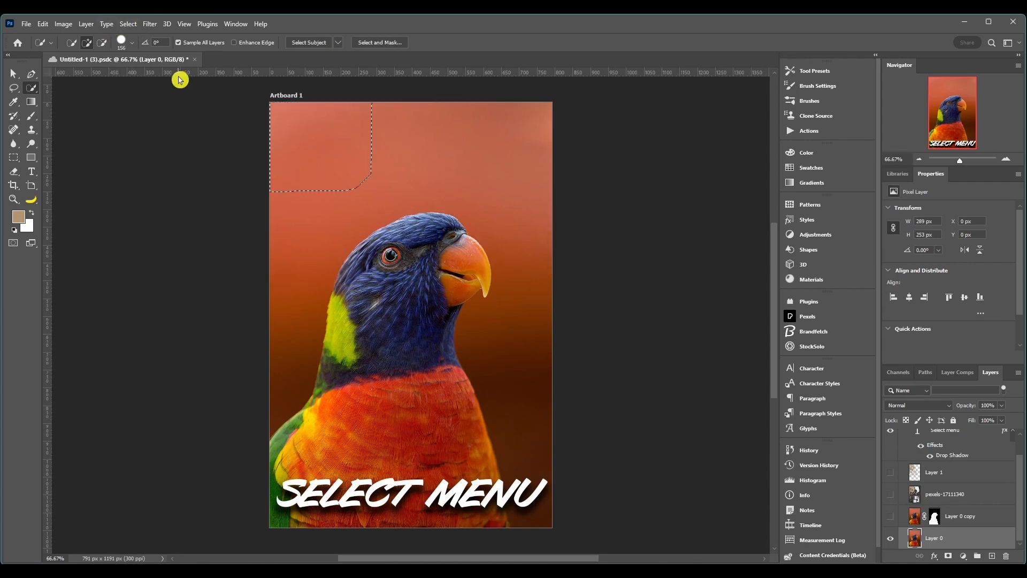
click(128, 28)
click(168, 213)
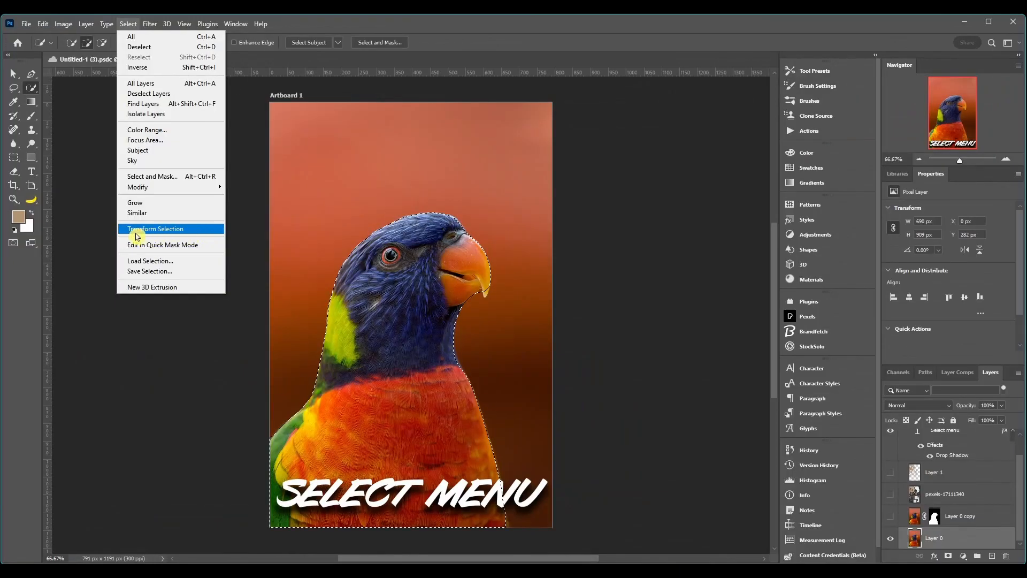
Try rotating the parrot selection by about -5.3° with Transform Selection around a reference point moved to the lower body, and undo it
click(191, 230)
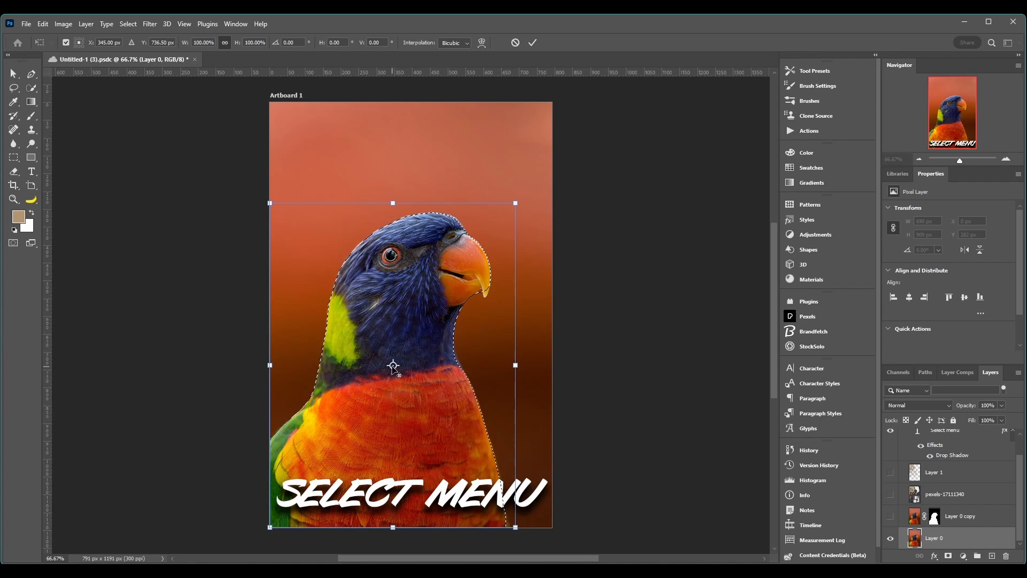
drag(393, 365, 320, 448)
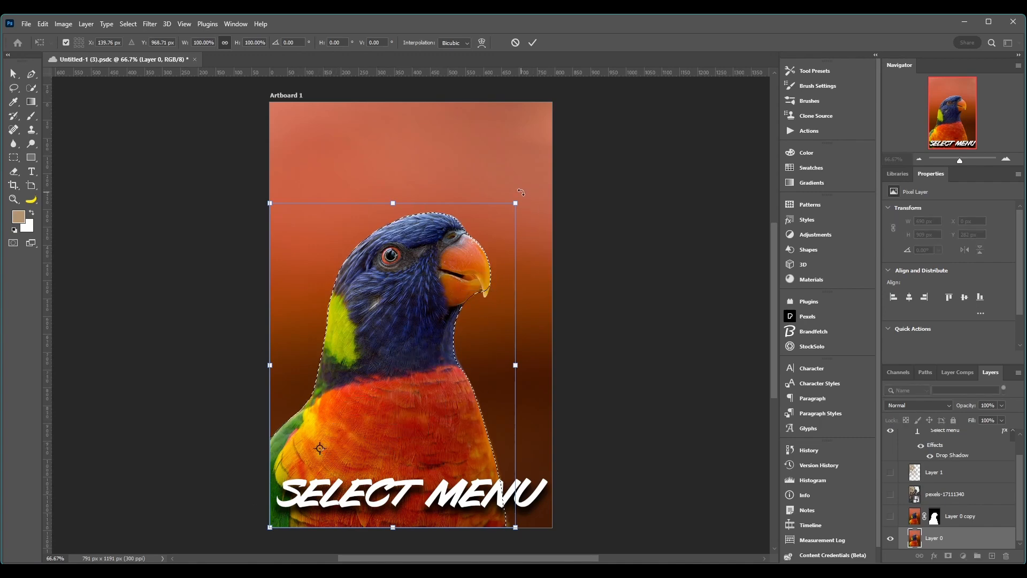
drag(521, 192, 496, 170)
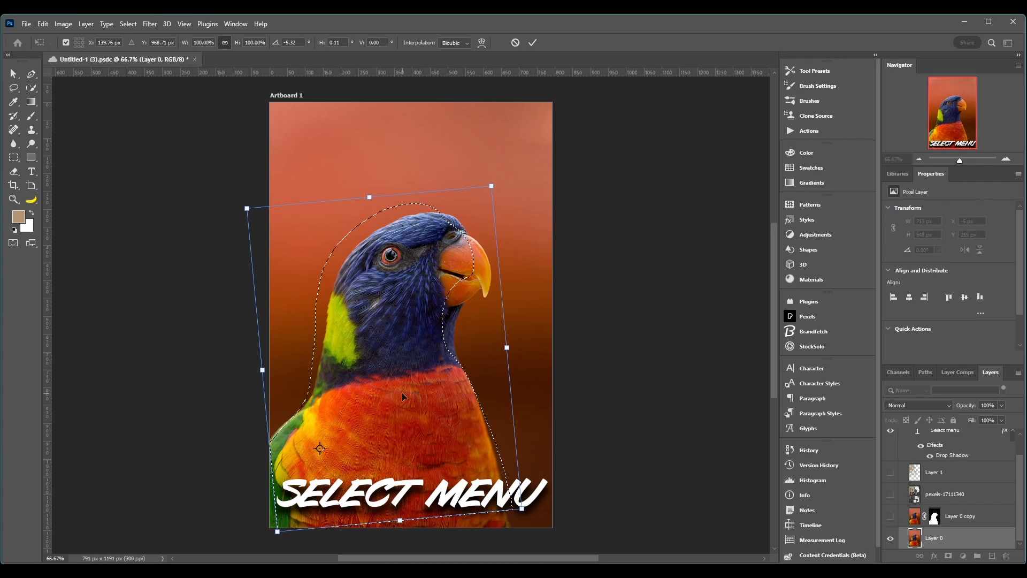
key(ctrl+z)
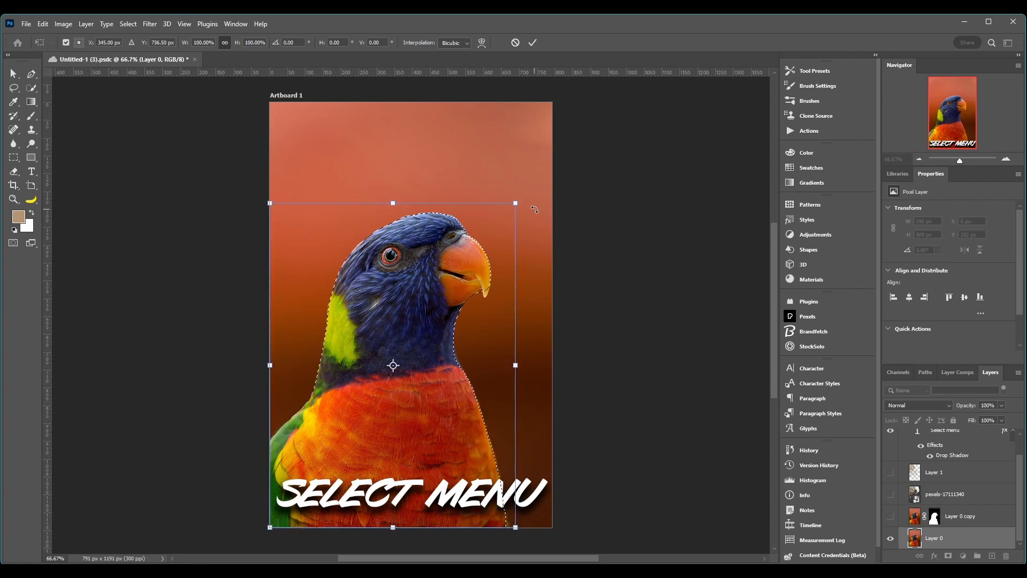
Freely scale and skew the parrot selection to about 82.9% width, 84.9% height, 9° rotation and 14.7° horizontal skew, undoing the excess skews
drag(517, 202, 484, 259)
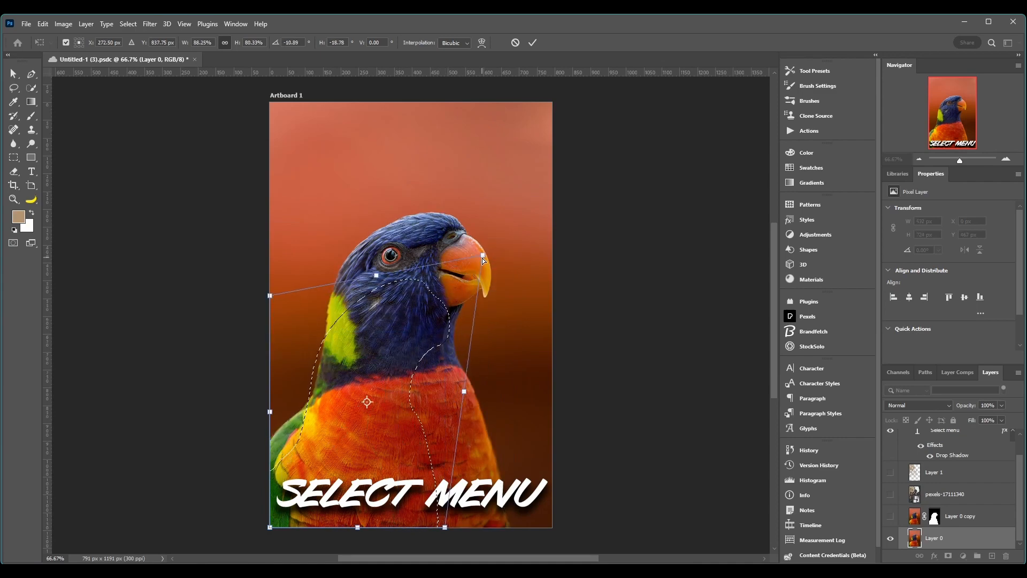
key(ctrl+z)
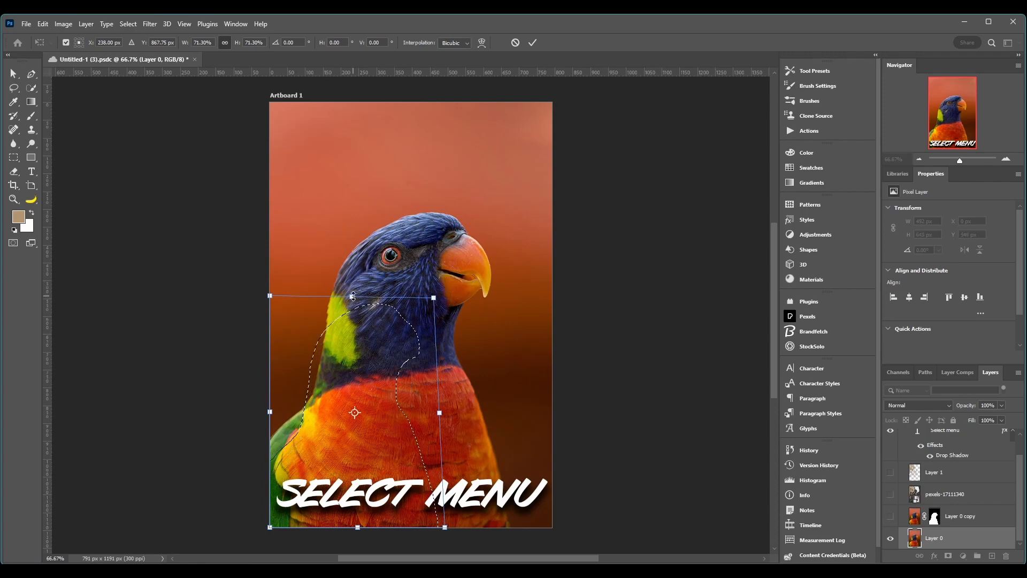
mouse_move(353, 297)
mouse_down()
mouse_move(353, 268)
mouse_move(364, 279)
mouse_move(352, 291)
mouse_up()
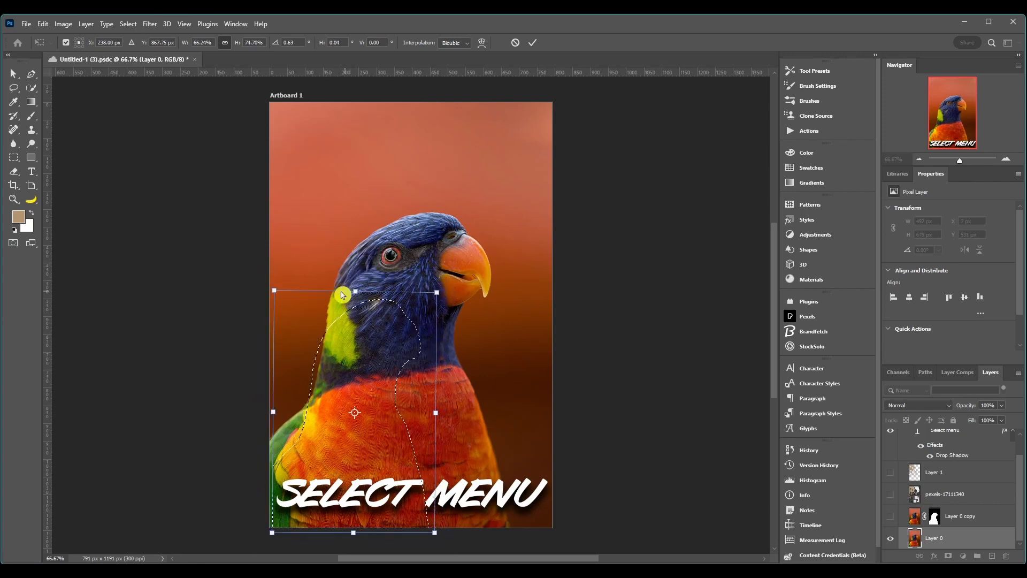
drag(274, 290, 239, 255)
drag(254, 400, 185, 331)
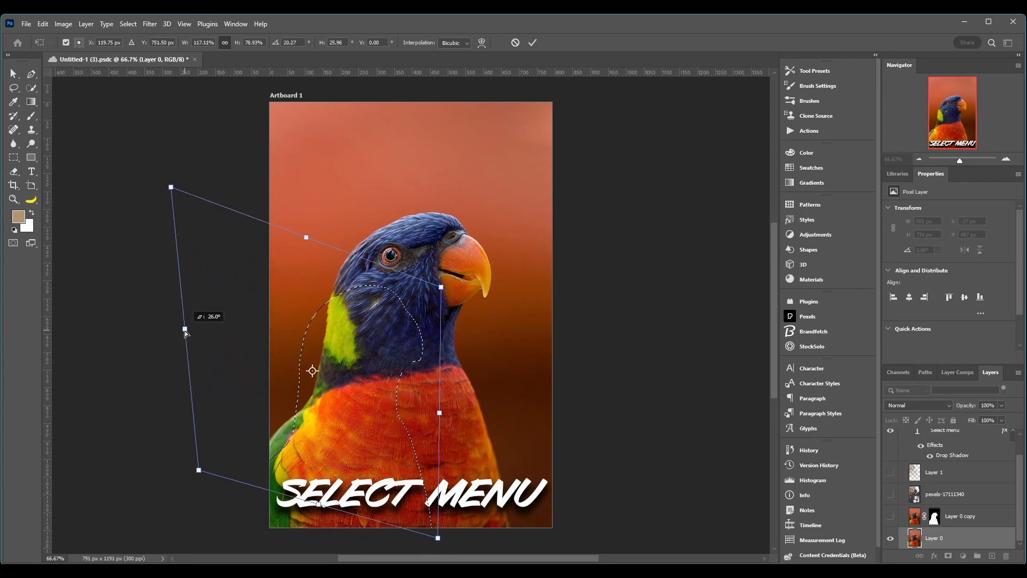
key(ctrl+z)
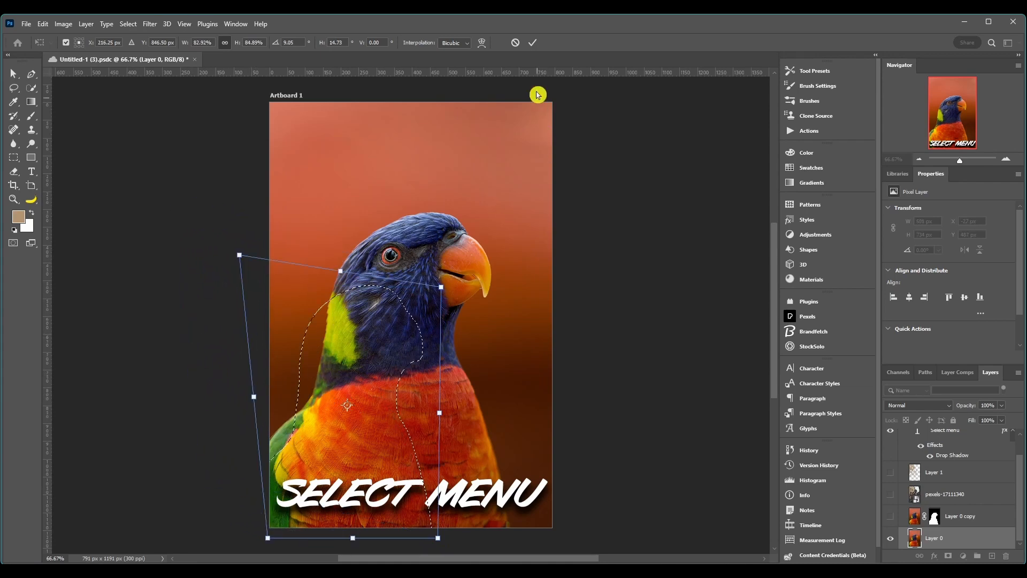
Switch the selection transform to Warp, pull both upper corners above the parrot's head and bend the upper edge with its curve handles
click(483, 44)
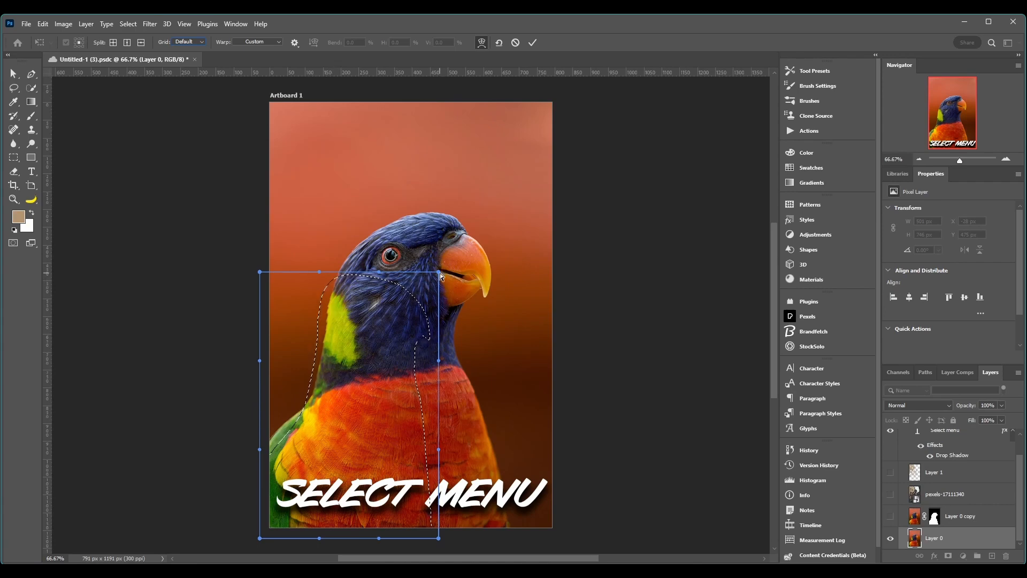
drag(440, 269, 486, 188)
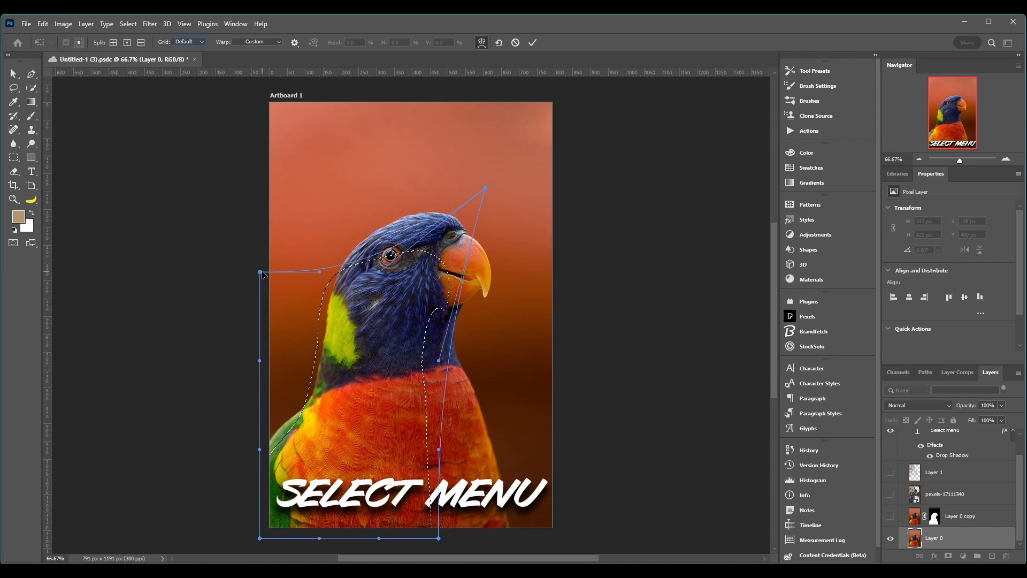
drag(259, 272, 298, 181)
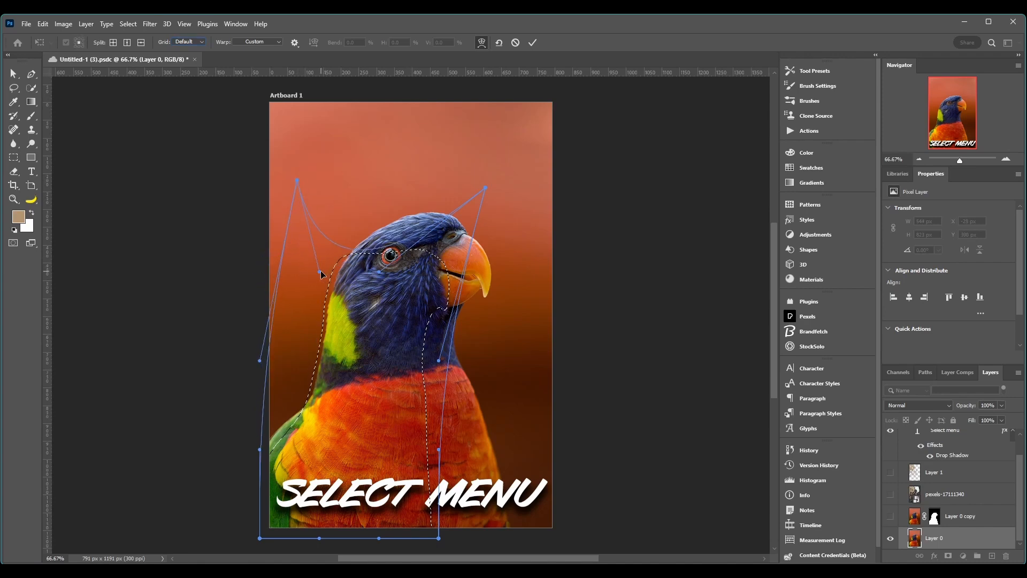
drag(320, 272, 329, 320)
drag(379, 272, 369, 184)
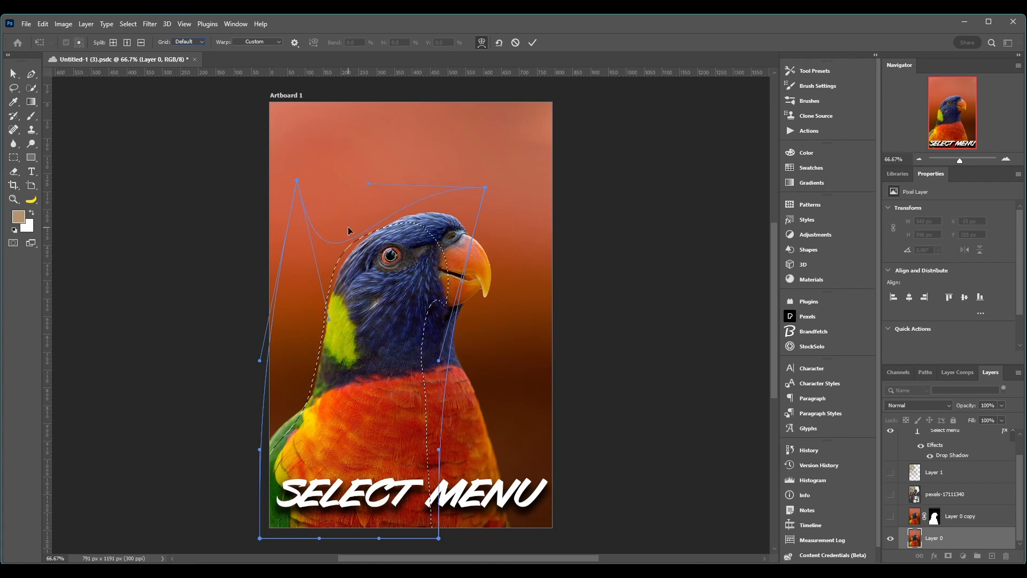
Set the warp grid to 3 x 3, shift an inner grid point, add extra split lines over the parrot and apply the warp
click(185, 43)
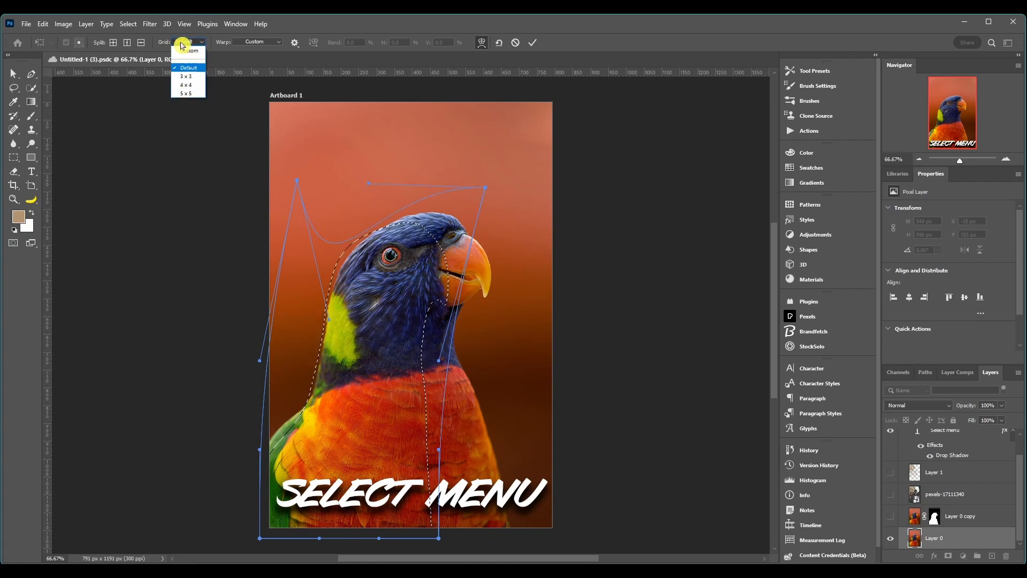
click(184, 80)
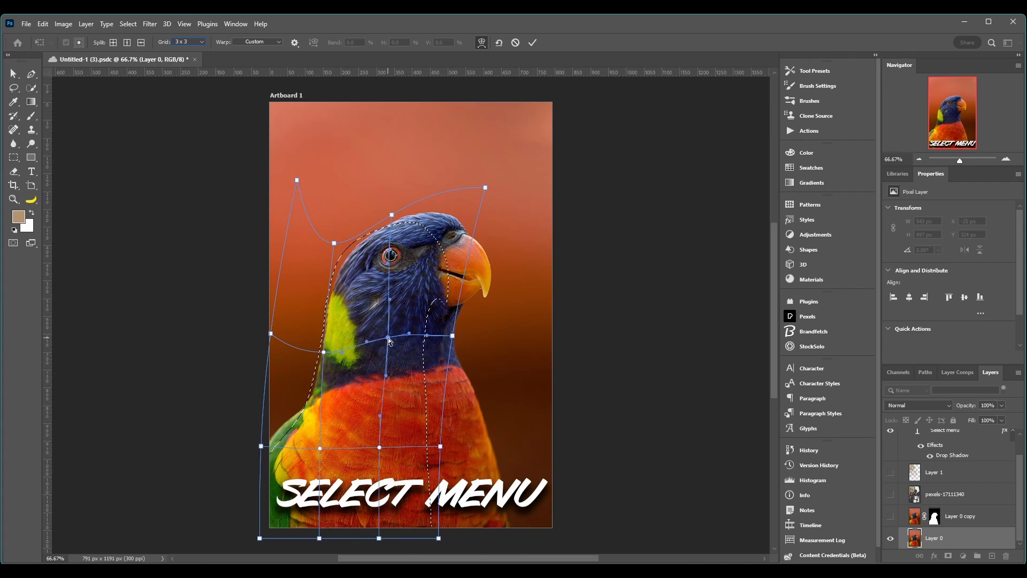
drag(389, 346, 382, 327)
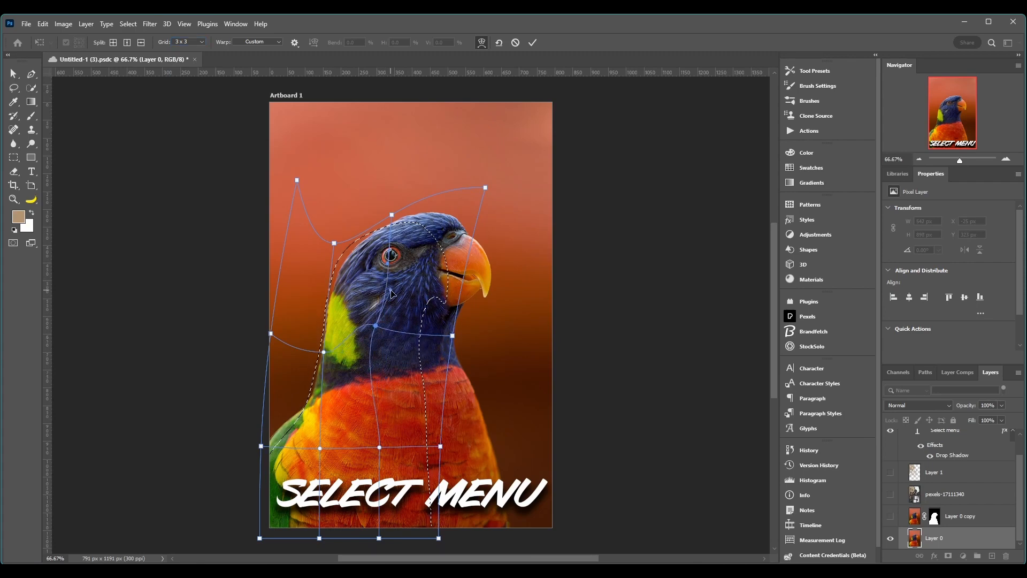
alt+click(378, 297)
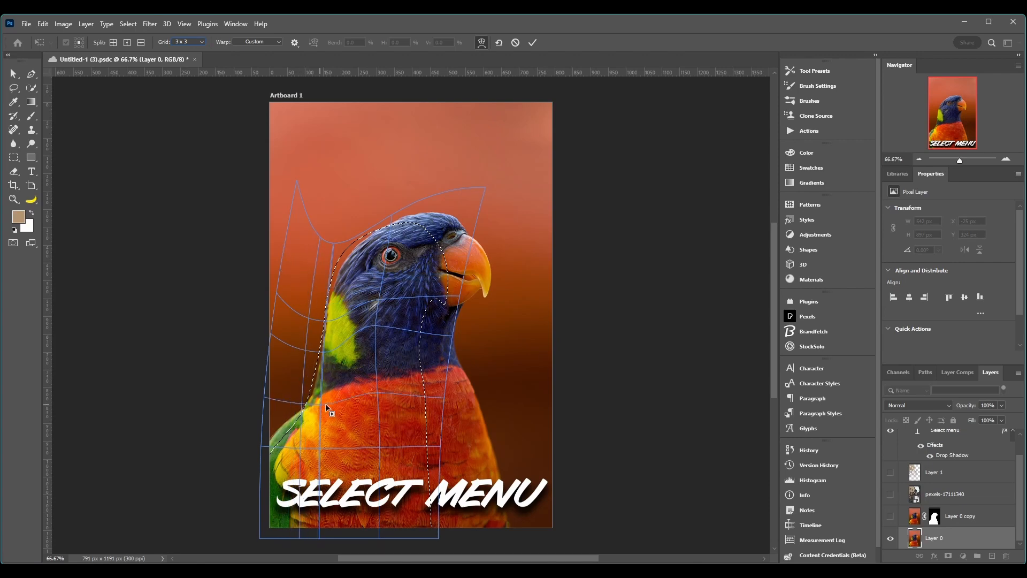
alt+click(398, 397)
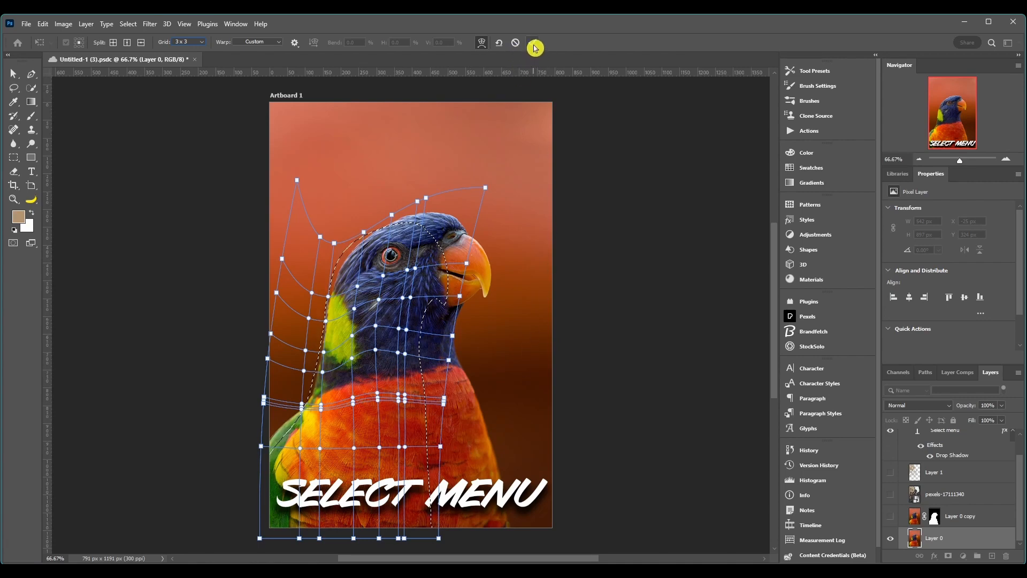
click(534, 45)
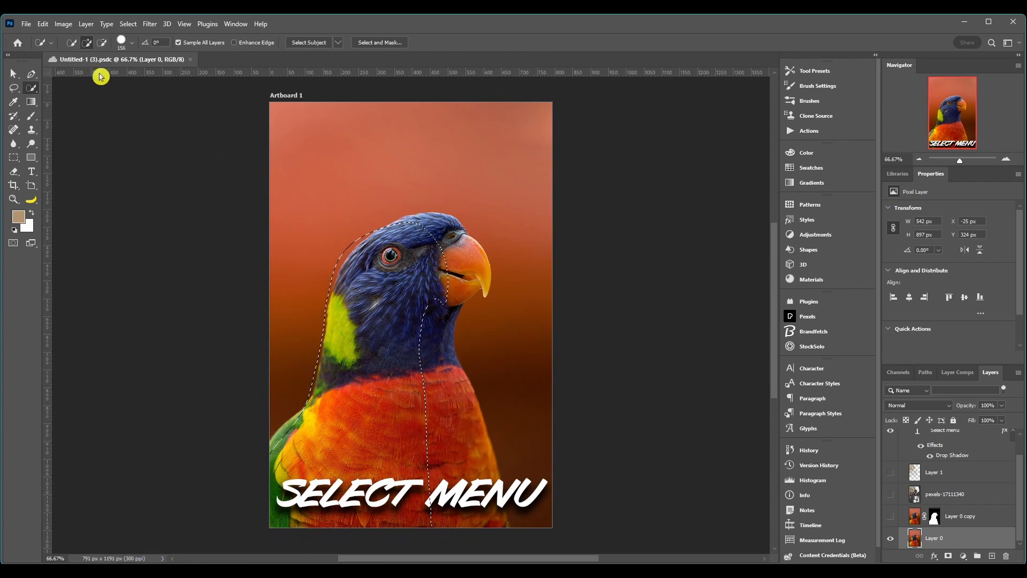
Edit the selection in Quick Mask mode, painting black over the parrot's head and upper body with the Brush, and return to standard mode
click(135, 24)
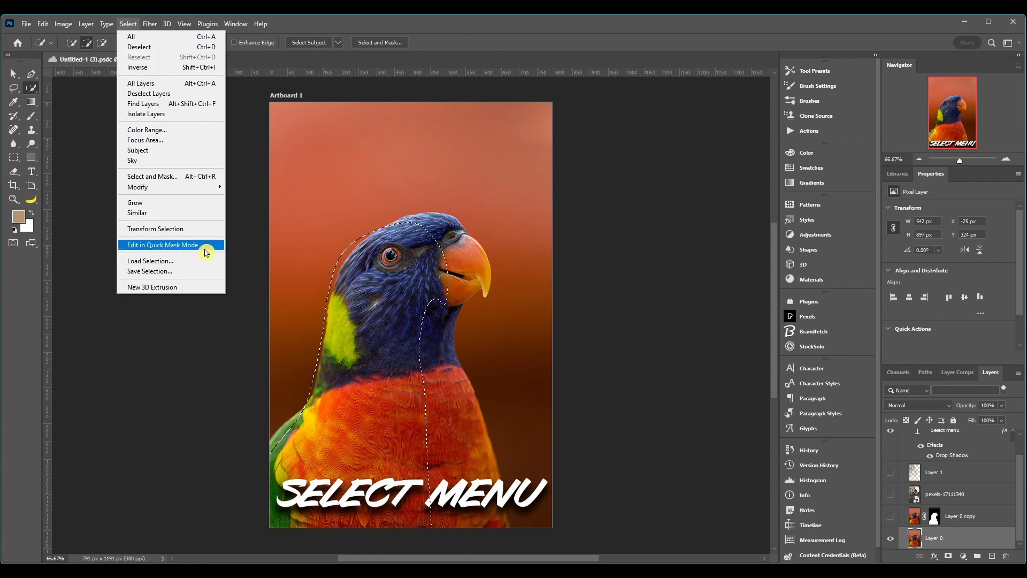
click(205, 251)
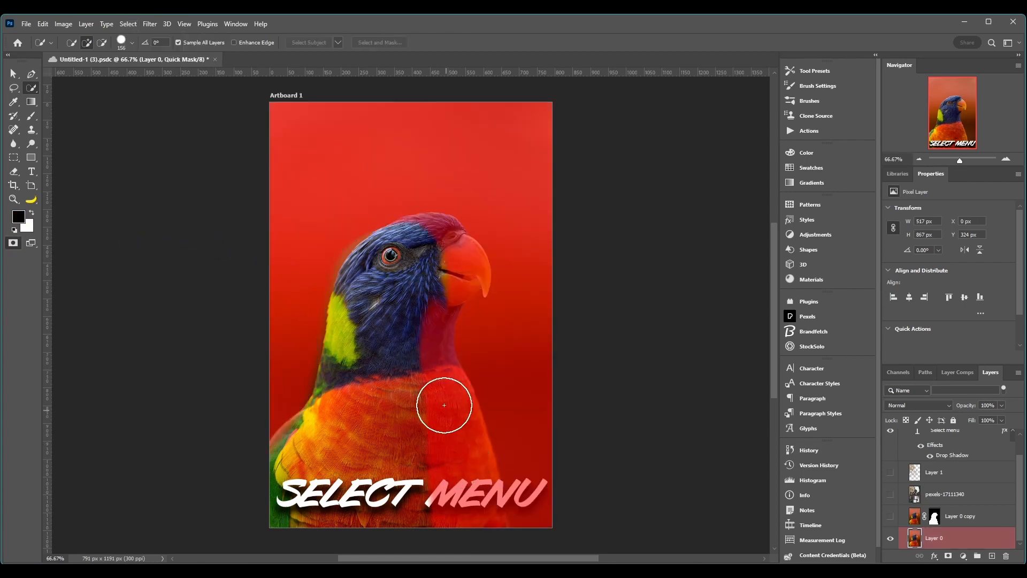
key(b)
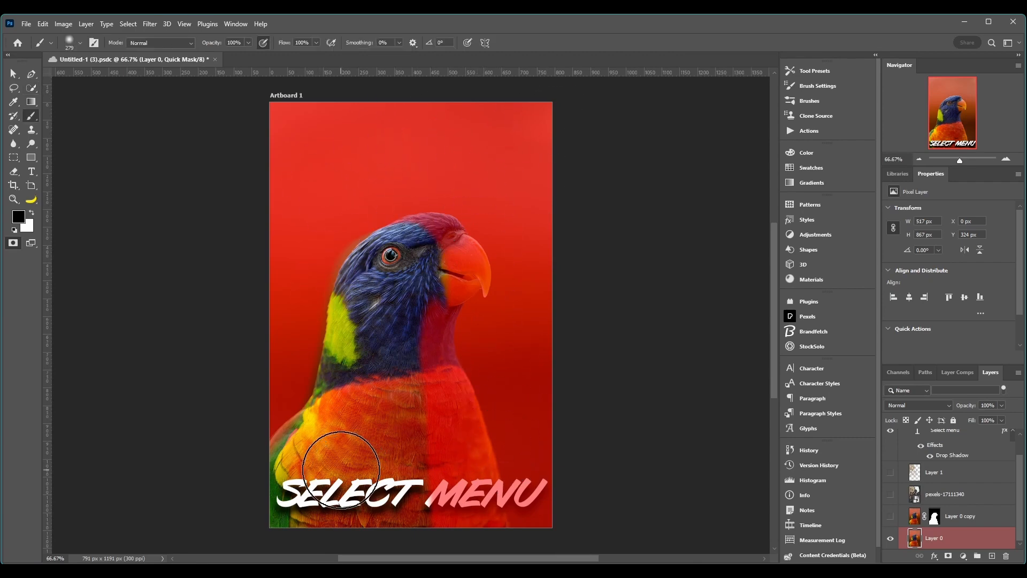
mouse_move(407, 362)
mouse_down()
mouse_move(421, 295)
mouse_move(418, 257)
mouse_move(393, 257)
mouse_move(398, 224)
mouse_move(330, 338)
mouse_move(399, 245)
mouse_move(320, 403)
mouse_move(338, 365)
mouse_move(378, 452)
mouse_move(378, 426)
mouse_move(411, 362)
mouse_up()
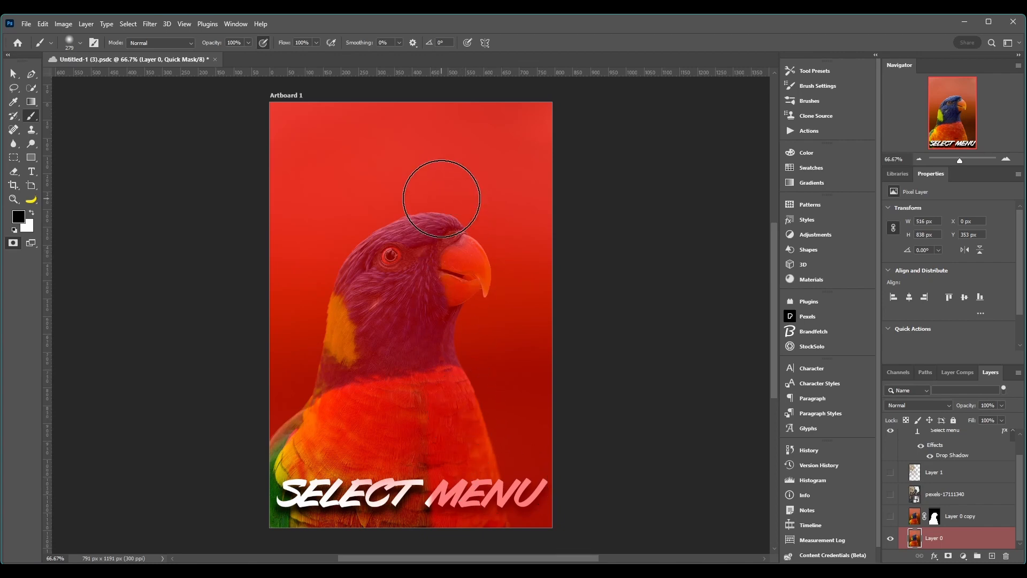
click(10, 246)
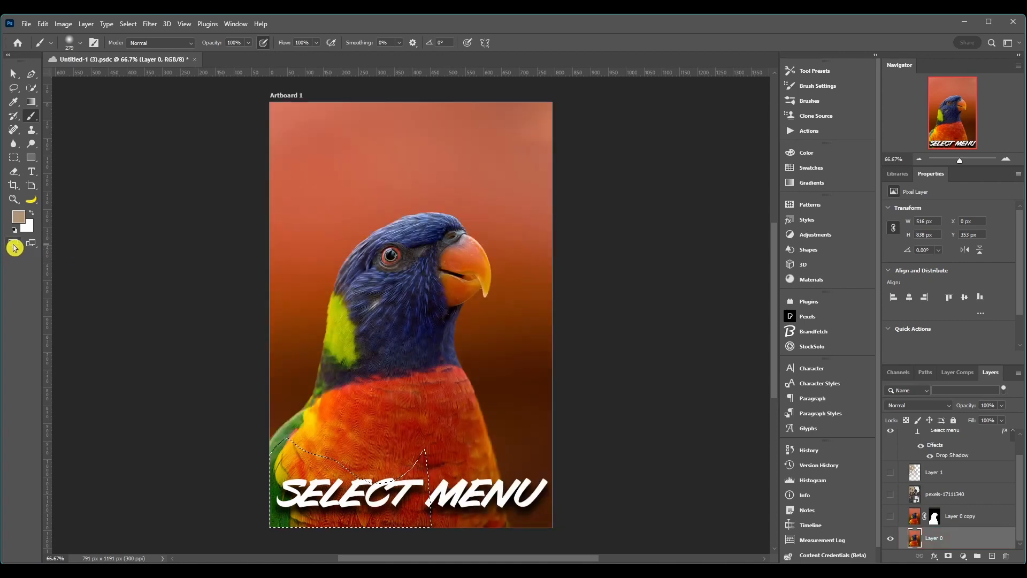
click(15, 247)
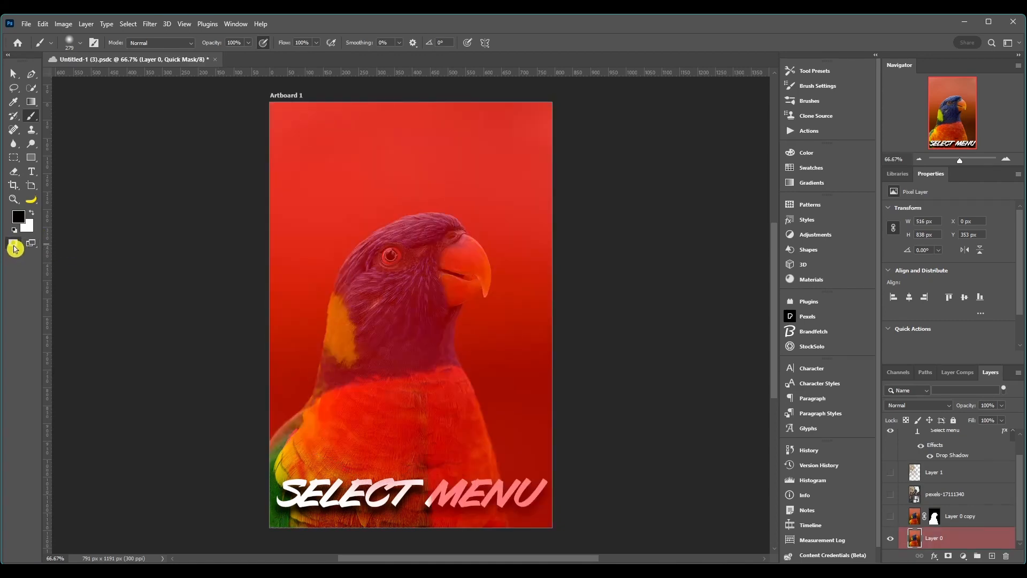
click(14, 248)
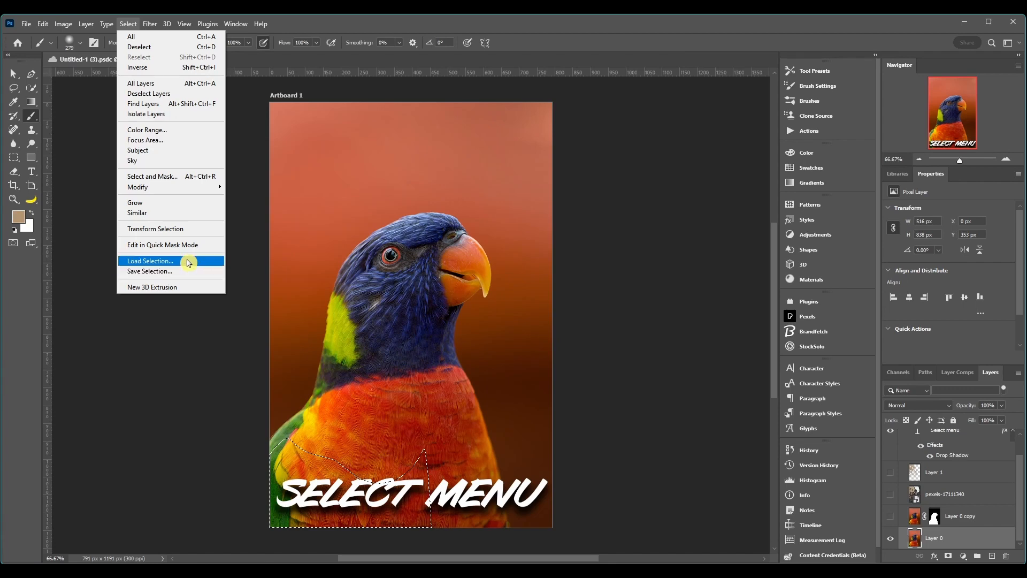
Create a New 3D Extrusion from the lower body selection, switching to the 3D workspace, and rotate the extruded object to show its depth
click(176, 290)
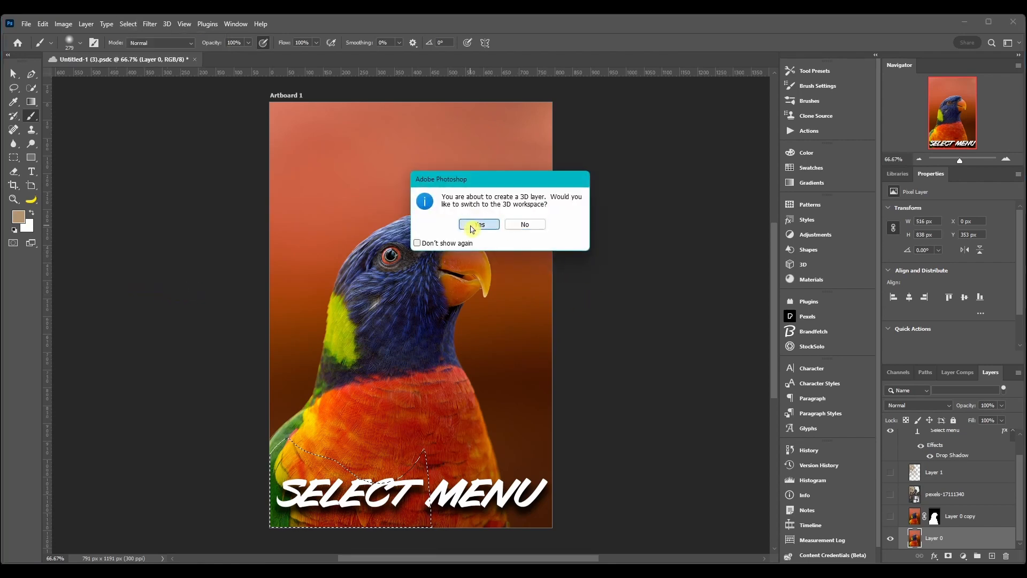
click(473, 223)
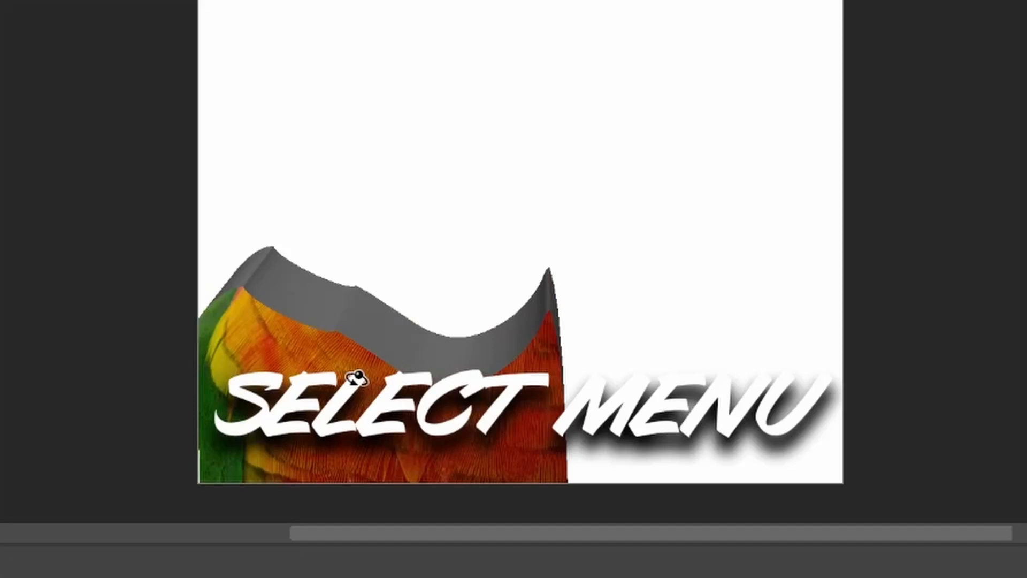
drag(323, 349, 270, 337)
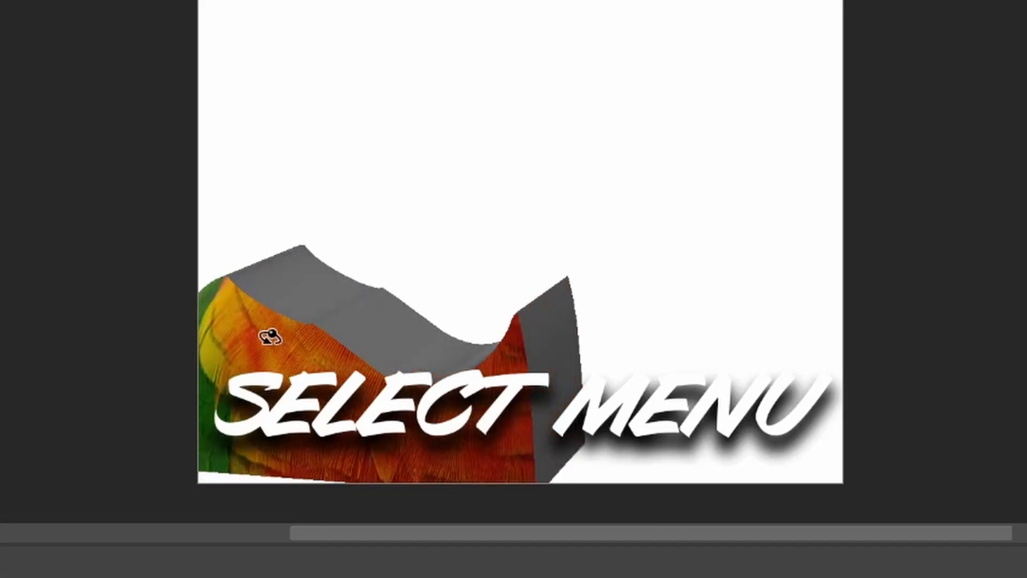
drag(456, 310, 954, 266)
click(128, 24)
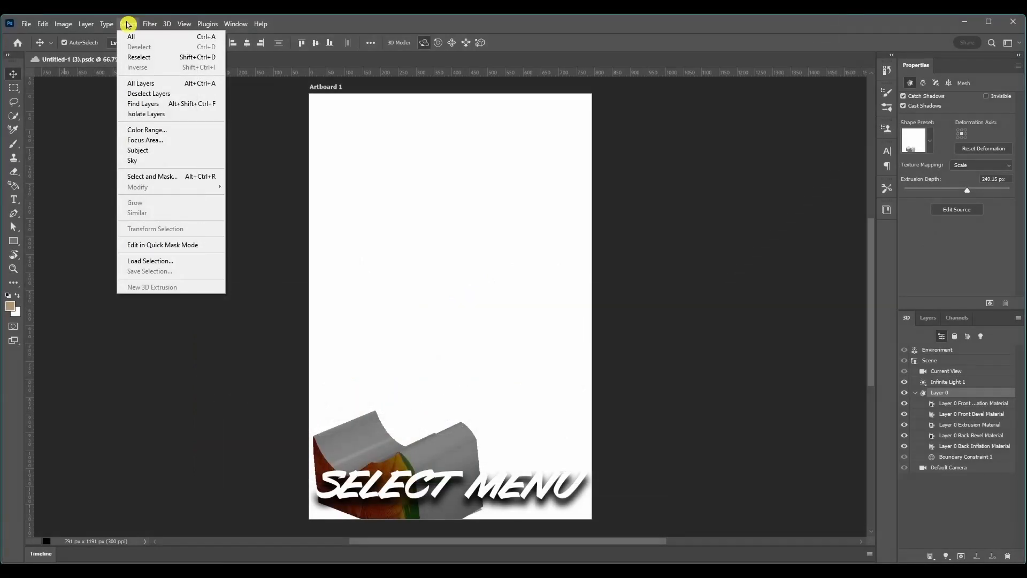